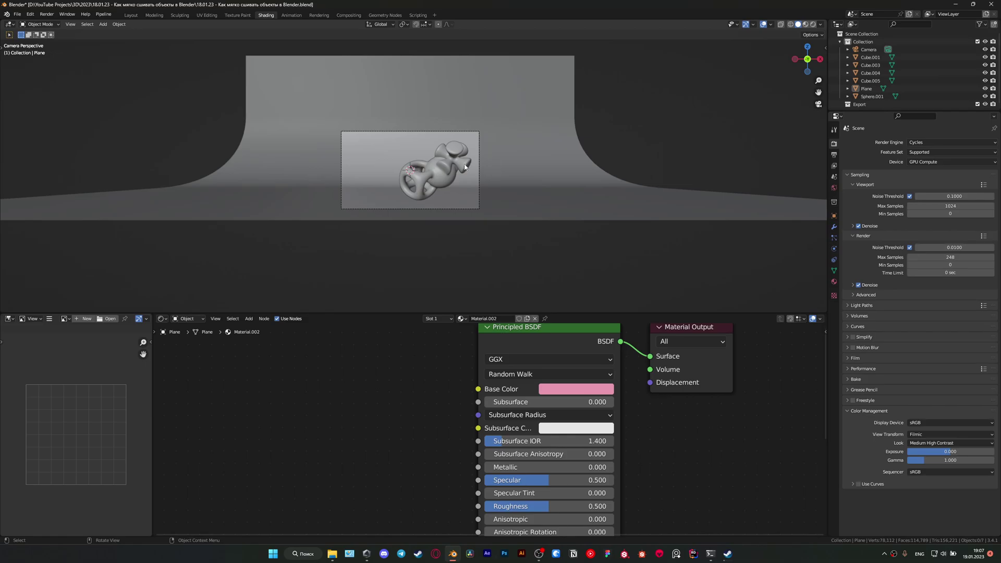
Step: Preview the scene in rendered shading, then return the viewport to solid shading
scroll(464, 167, up, 5)
key(z)
click(505, 221)
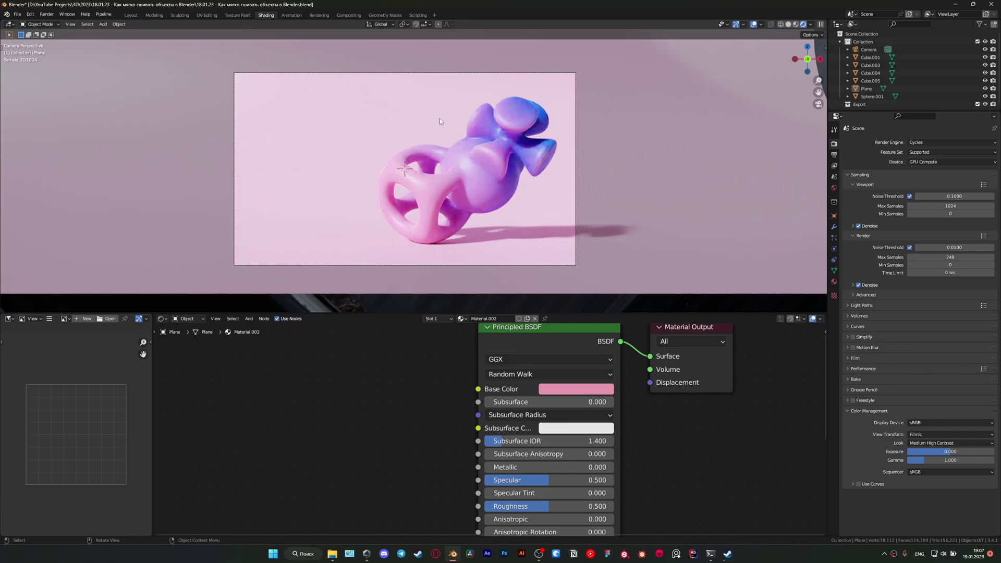
scroll(419, 139, down, 3)
key(z)
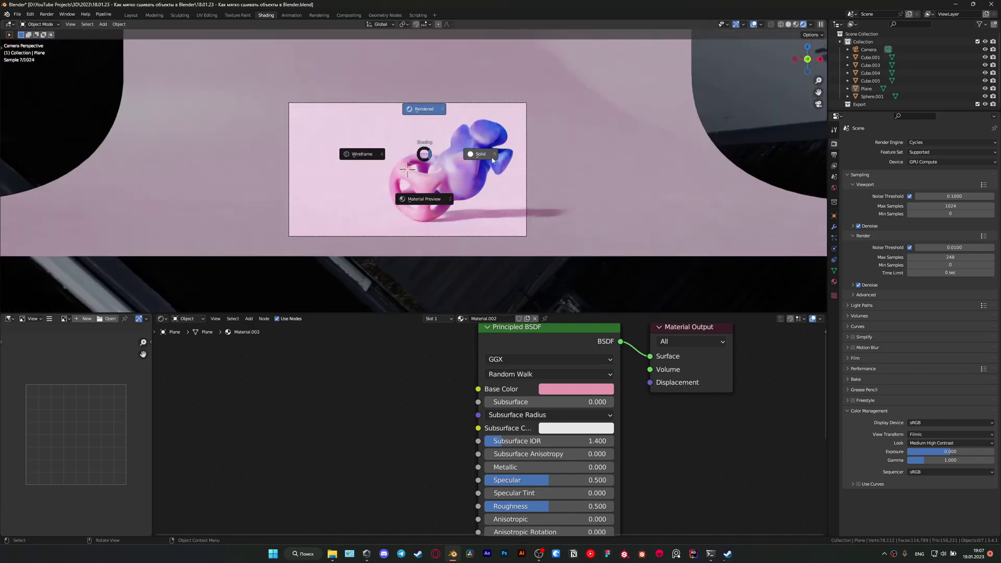
click(504, 182)
middle_drag(503, 183, 517, 202)
Step: Frame Cube.001 and then the cross Cube.003 to inspect the objects
click(392, 57)
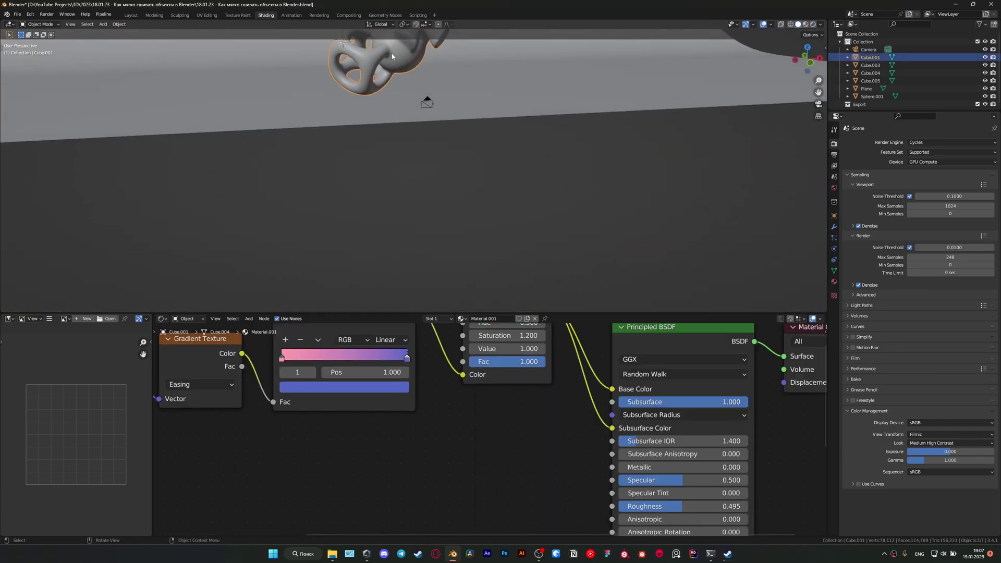
key(KP_Decimal)
mouse_move(395, 51)
middle_down()
mouse_move(281, 110)
mouse_move(376, 112)
mouse_move(259, 188)
mouse_move(425, 194)
middle_up()
scroll(376, 111, down, 6)
scroll(312, 191, up, 5)
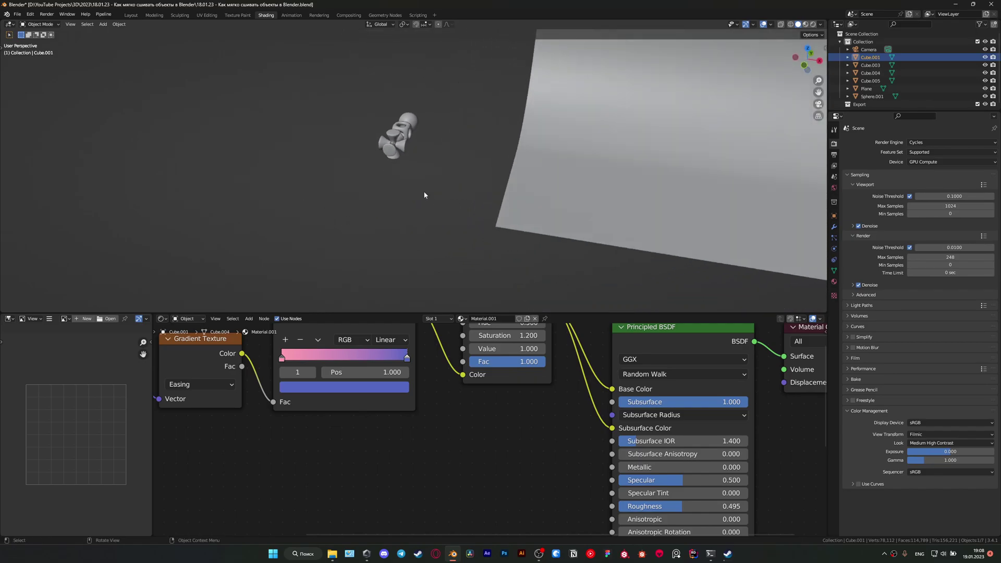
click(400, 168)
key(KP_Decimal)
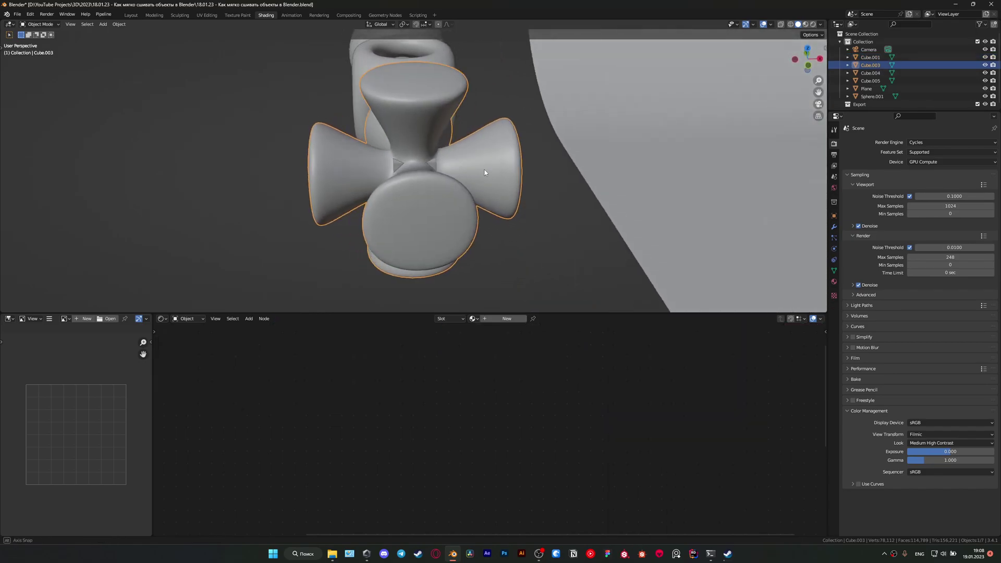
scroll(484, 173, down, 3)
Step: Delete the small extra Cube.005 object and view the whole plane
click(439, 161)
key(Delete)
mouse_move(439, 160)
middle_down()
mouse_move(412, 150)
mouse_move(387, 158)
mouse_move(498, 148)
middle_up()
scroll(411, 150, down, 5)
scroll(387, 157, up, 2)
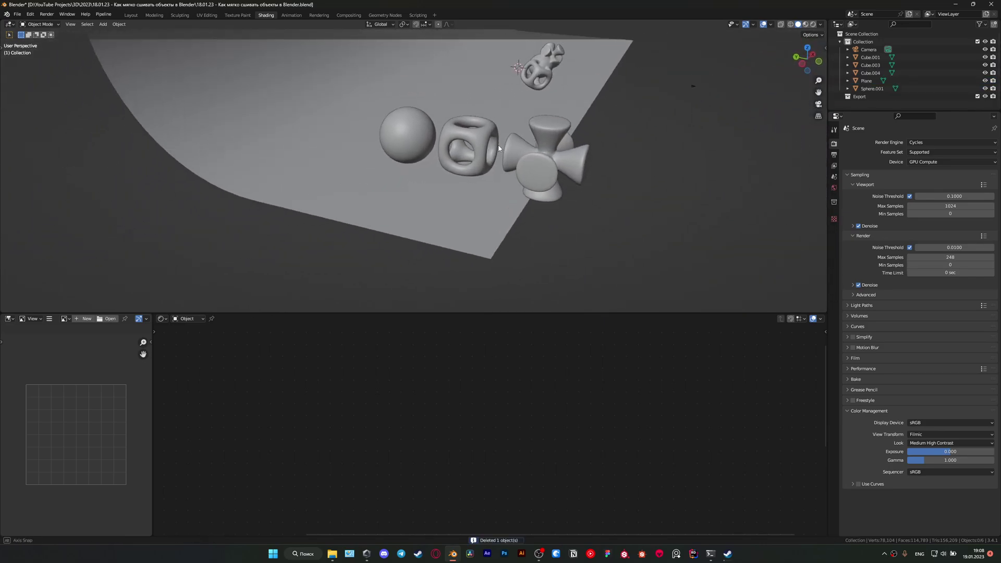
Step: Move and rotate the hollow cube Cube.004 into the sphere
mouse_move(413, 134)
middle_down()
mouse_move(407, 154)
mouse_move(479, 93)
mouse_move(521, 179)
mouse_move(570, 149)
middle_up()
click(419, 167)
click(520, 179)
key(g)
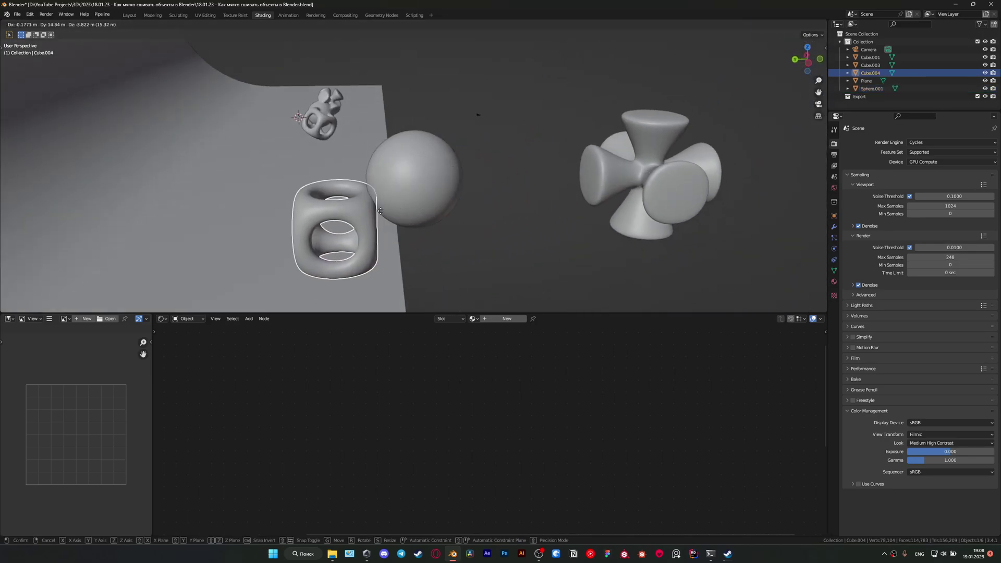
click(380, 211)
middle_drag(448, 200, 427, 156)
key(r)
click(334, 63)
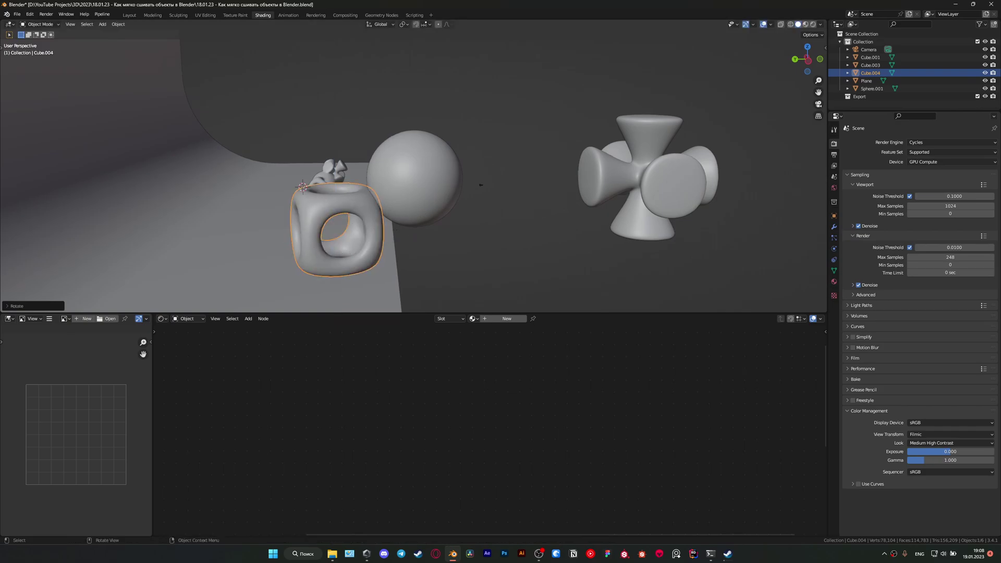
mouse_move(463, 241)
middle_down()
mouse_move(450, 203)
mouse_move(493, 192)
middle_up()
key(g)
click(447, 196)
Step: Rotate the hollow cube about the Z axis and re-frame it
key(r)
key(z)
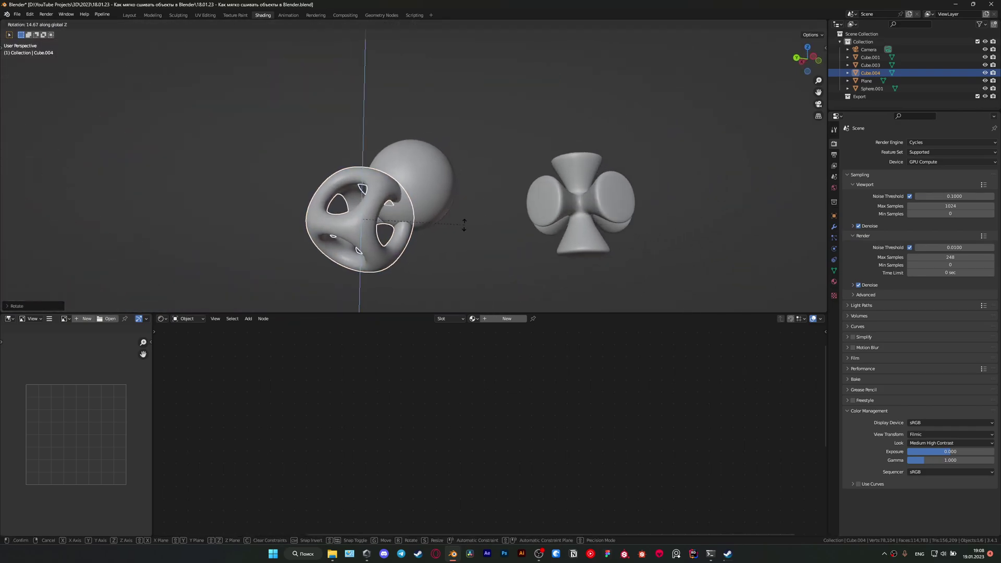
click(471, 231)
key(r)
click(463, 197)
mouse_move(462, 197)
middle_down()
mouse_move(455, 206)
mouse_move(482, 246)
mouse_move(526, 241)
mouse_move(501, 238)
middle_up()
click(482, 246)
click(561, 145)
key(KP_Decimal)
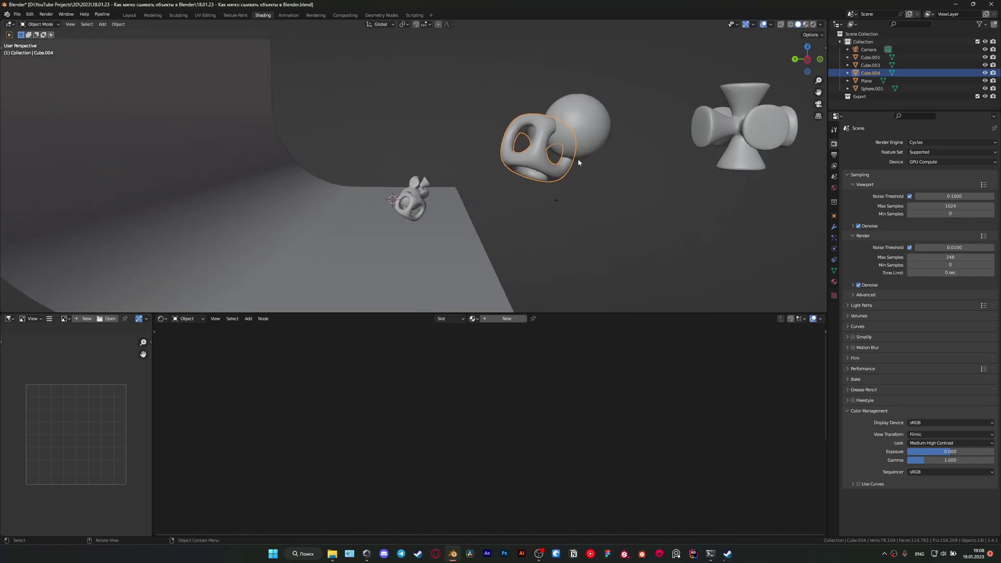
scroll(601, 165, down, 2)
Step: Rotate and move the cross Cube.003 toward the sphere
click(598, 156)
middle_drag(598, 156, 604, 110)
key(g)
right_click(543, 75)
mouse_move(506, 125)
middle_down()
mouse_move(499, 111)
mouse_move(523, 141)
middle_up()
key(r)
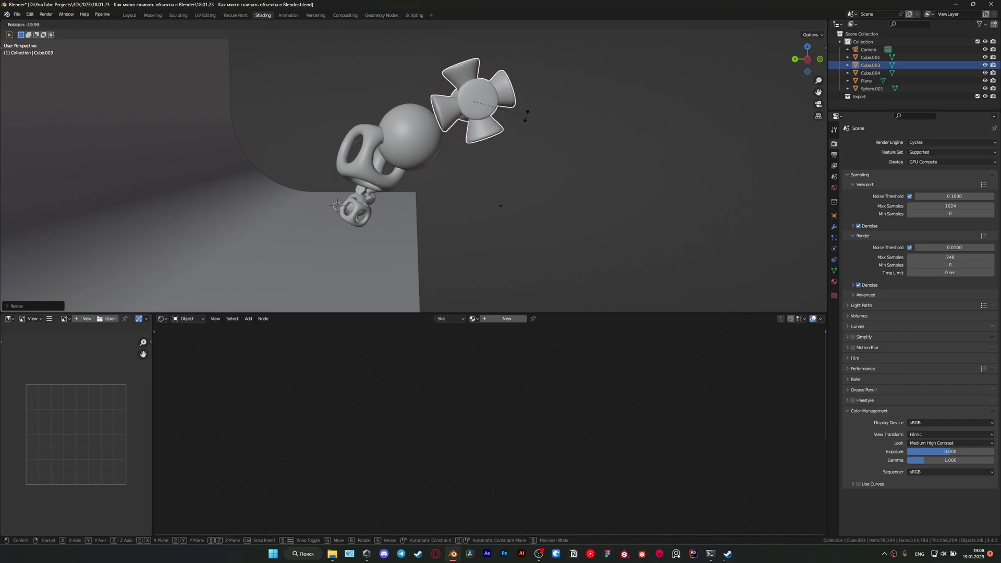
click(518, 103)
key(g)
mouse_move(490, 106)
middle_down()
mouse_move(510, 99)
mouse_move(477, 104)
mouse_move(490, 129)
middle_up()
key(r)
click(498, 118)
Step: Rotate the cross about Z and push it against the sphere
key(r)
key(z)
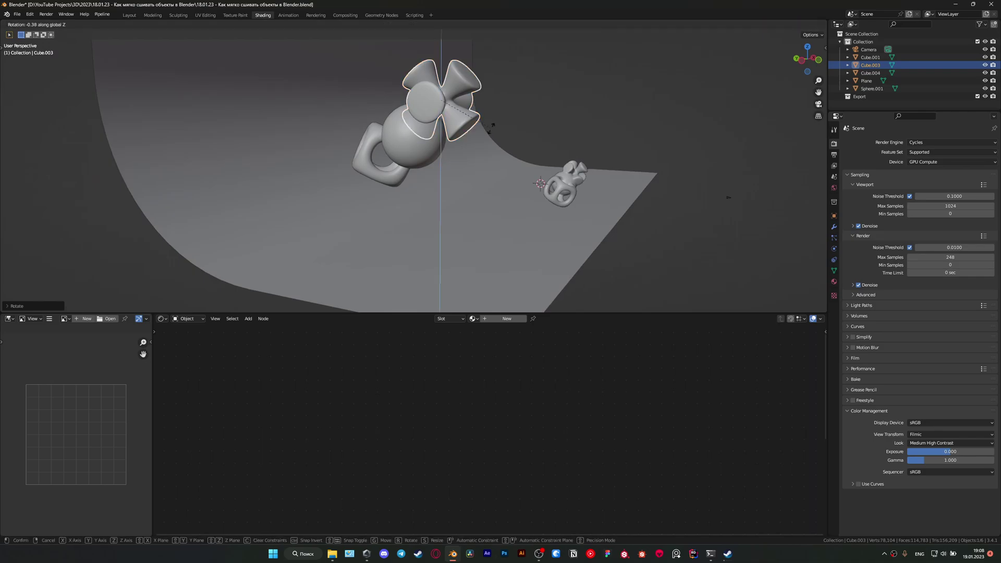
click(523, 102)
mouse_move(523, 99)
middle_down()
mouse_move(499, 91)
mouse_move(524, 104)
mouse_move(542, 154)
mouse_move(454, 153)
middle_up()
key(r)
click(499, 106)
key(g)
click(518, 124)
key(g)
click(542, 160)
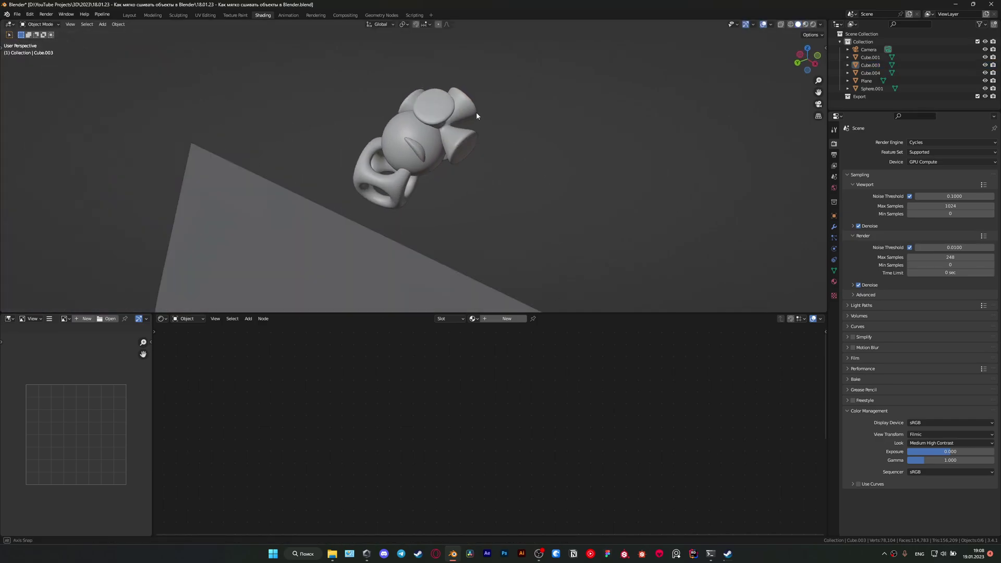
Step: Turn the cross into an X orientation and scale it down
key(r)
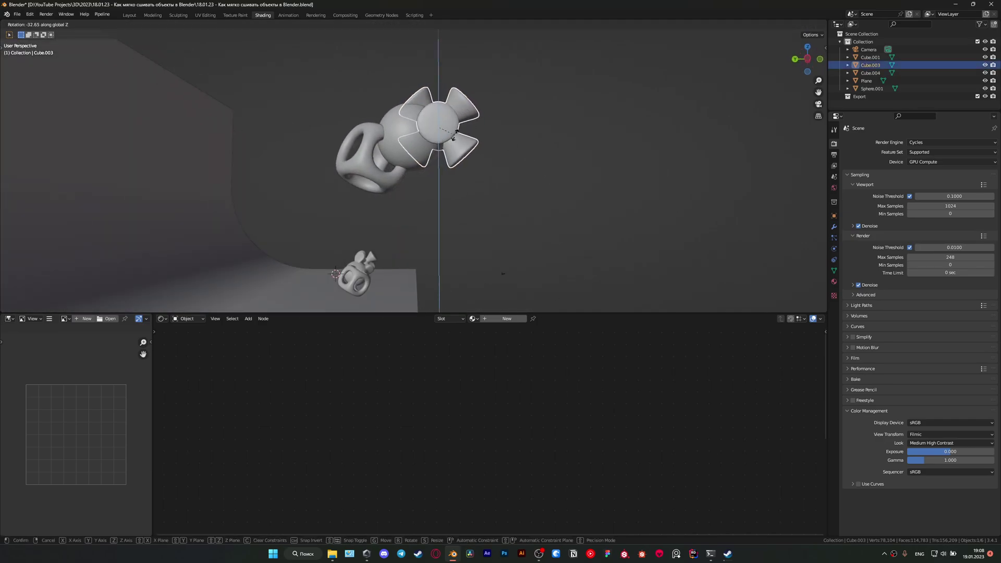
click(473, 187)
key(s)
click(493, 176)
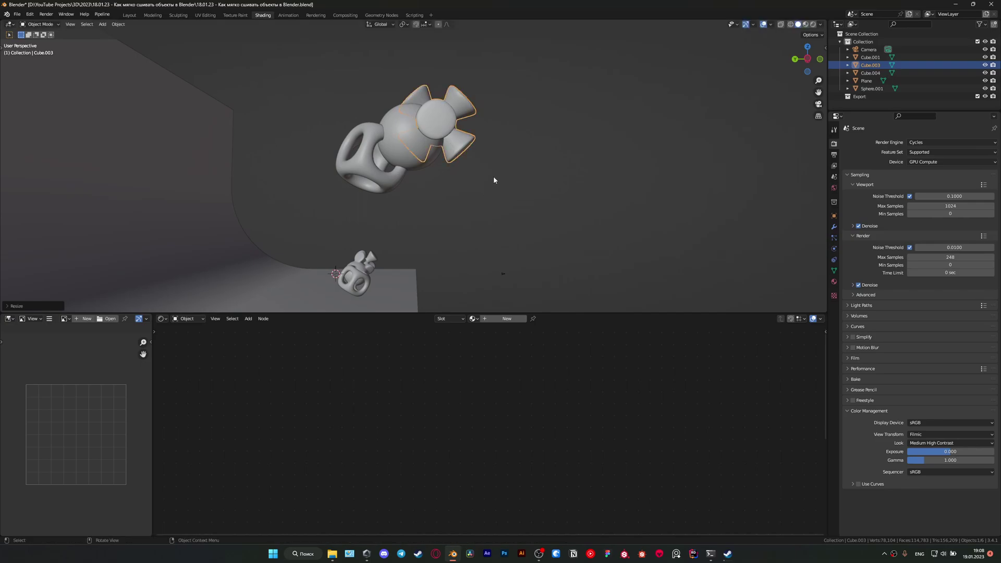
mouse_move(493, 176)
middle_down()
mouse_move(428, 204)
mouse_move(342, 199)
mouse_move(275, 214)
mouse_move(431, 219)
mouse_move(511, 185)
mouse_move(488, 181)
middle_up()
scroll(447, 181, down, 2)
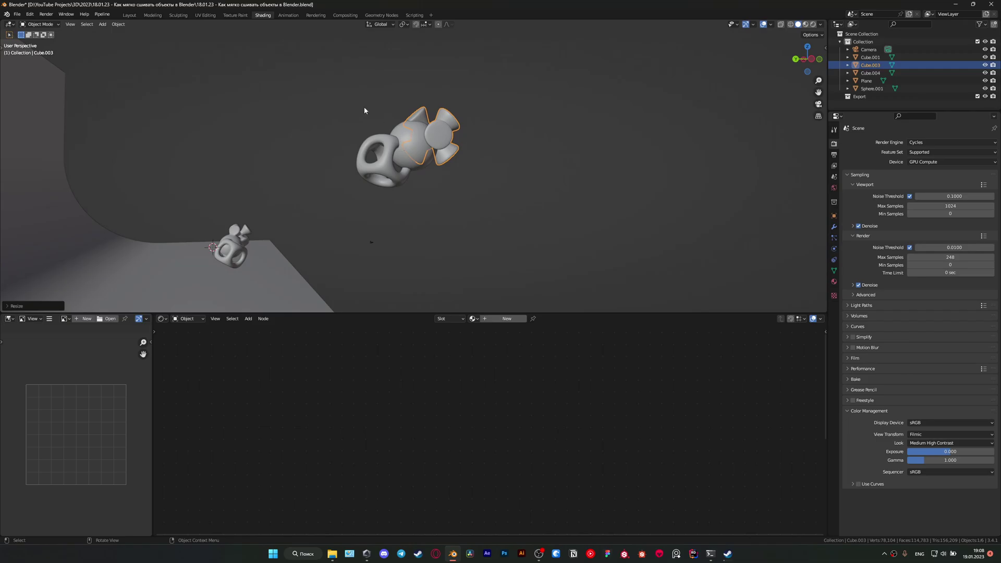
click(30, 14)
Step: Enable the Bool Tool add-on in Preferences
click(36, 133)
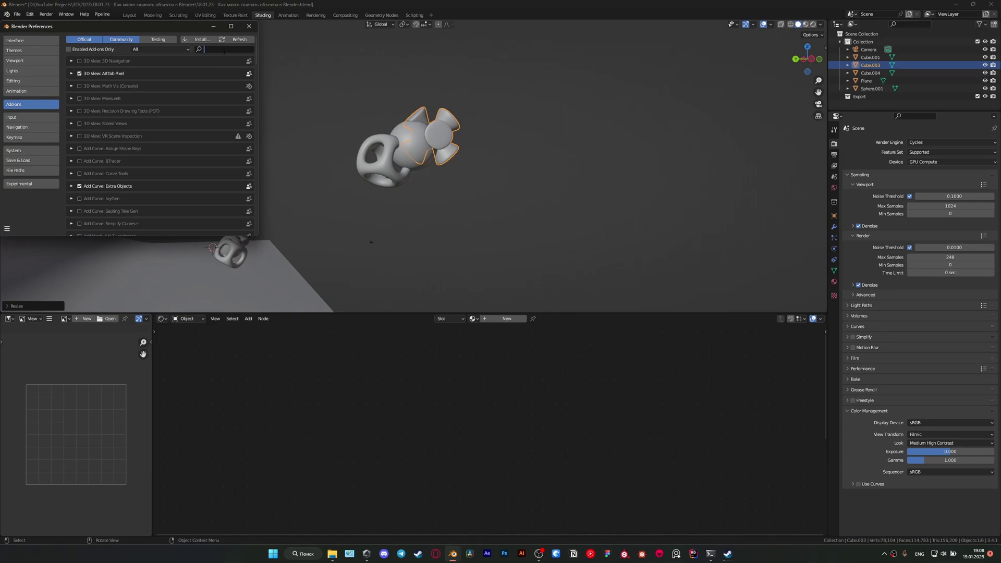
text(bool)
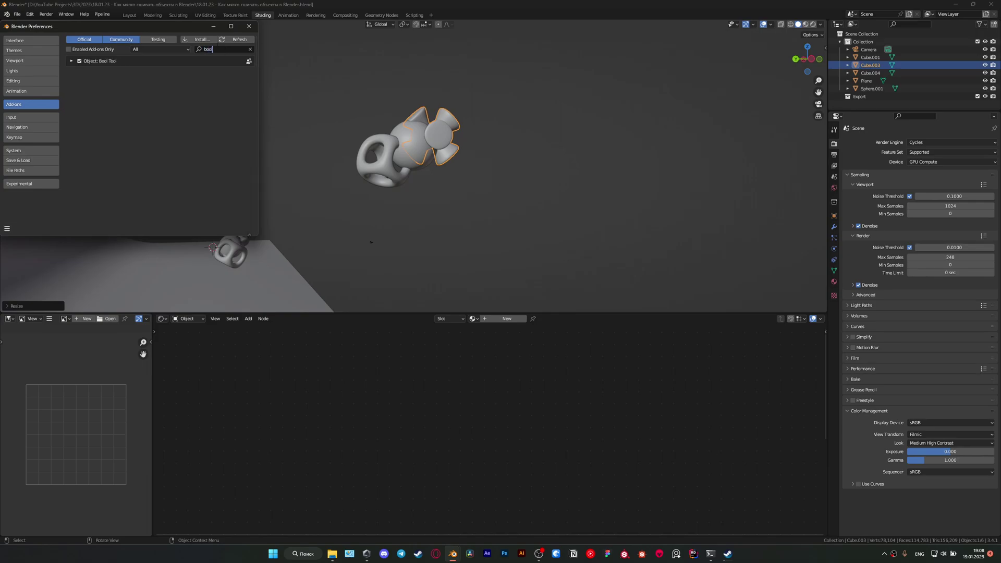
click(248, 26)
mouse_move(583, 169)
middle_down()
mouse_move(551, 204)
mouse_move(425, 173)
middle_up()
Step: Select the hollow cube, sphere, then the cross and Bool Tool union them
click(404, 177)
scroll(363, 201, up, 3)
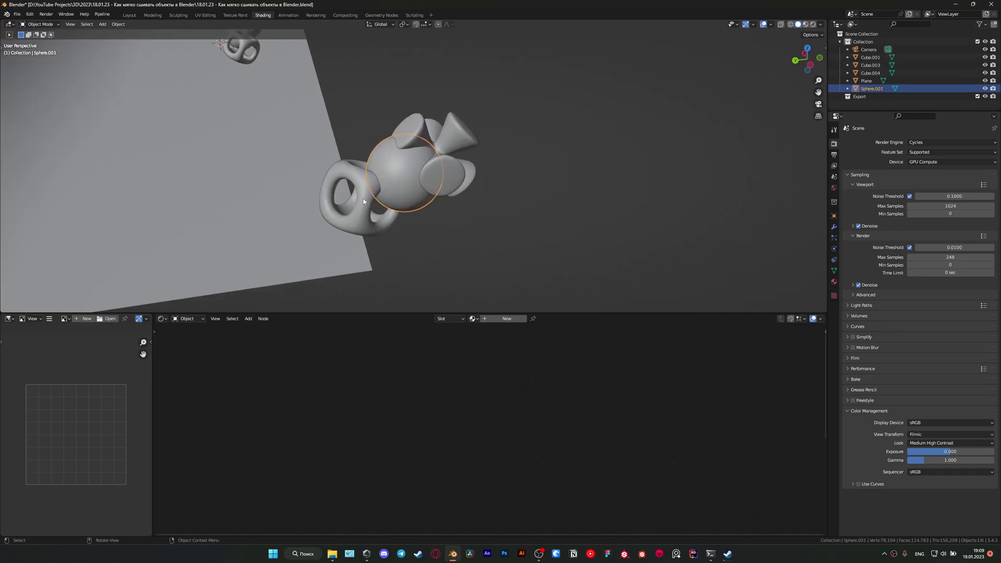
click(363, 201)
shift+click(402, 171)
shift+click(435, 165)
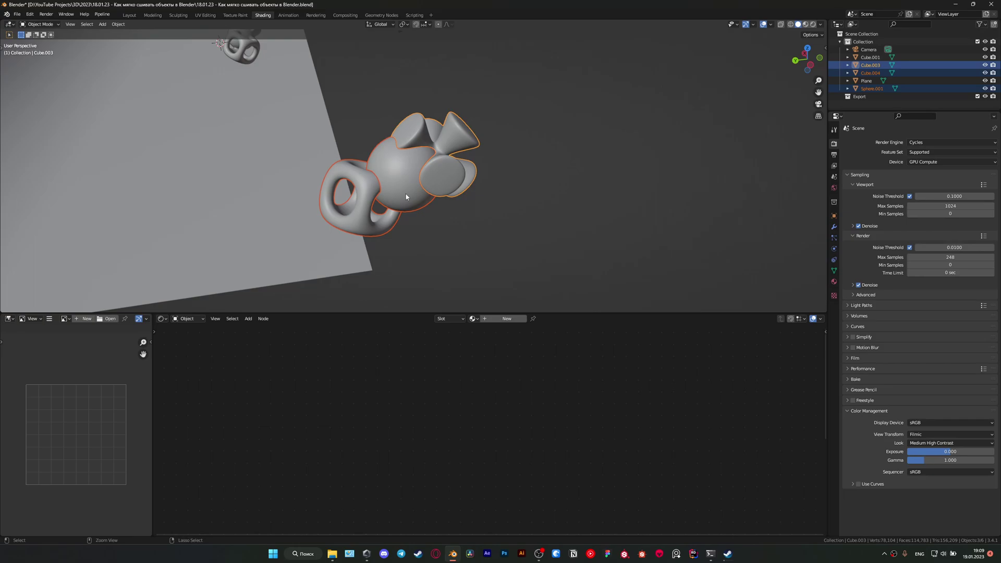
key(ctrl+shift+KP_Add)
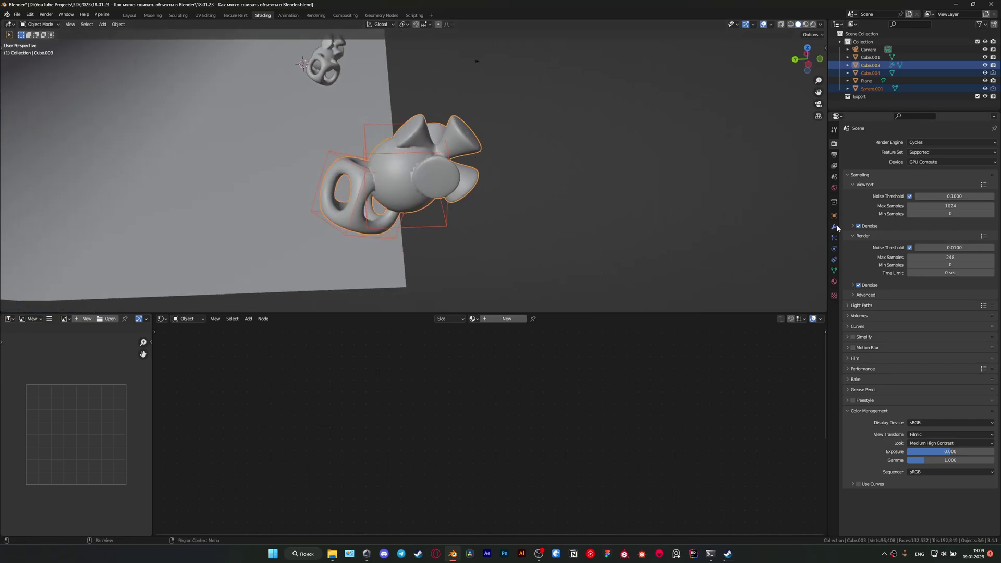
Step: Apply the BTool_Cube.004 and BTool_Sphere.001 booleans and delete the leftover source objects
click(833, 227)
middle_drag(515, 197, 444, 171)
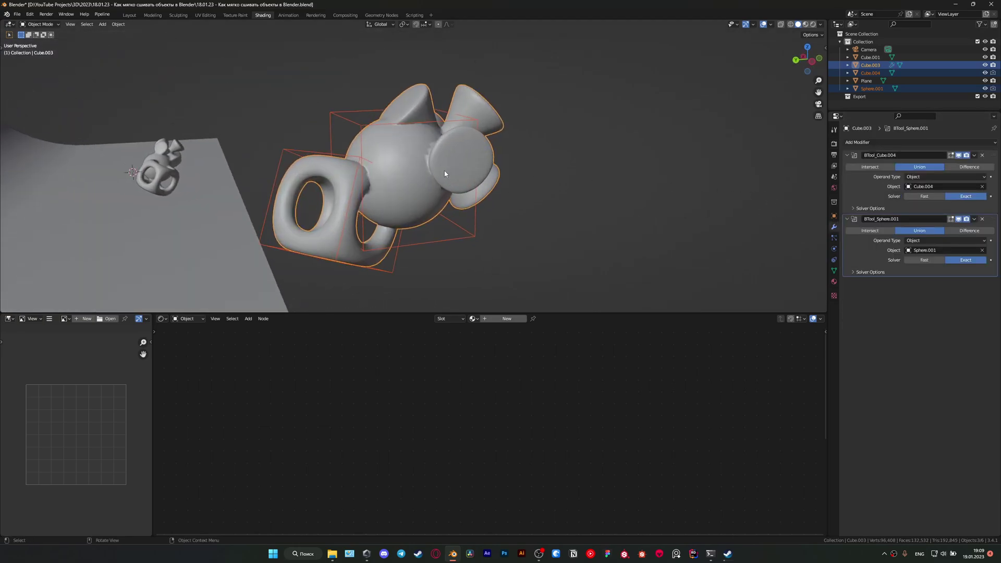
click(974, 155)
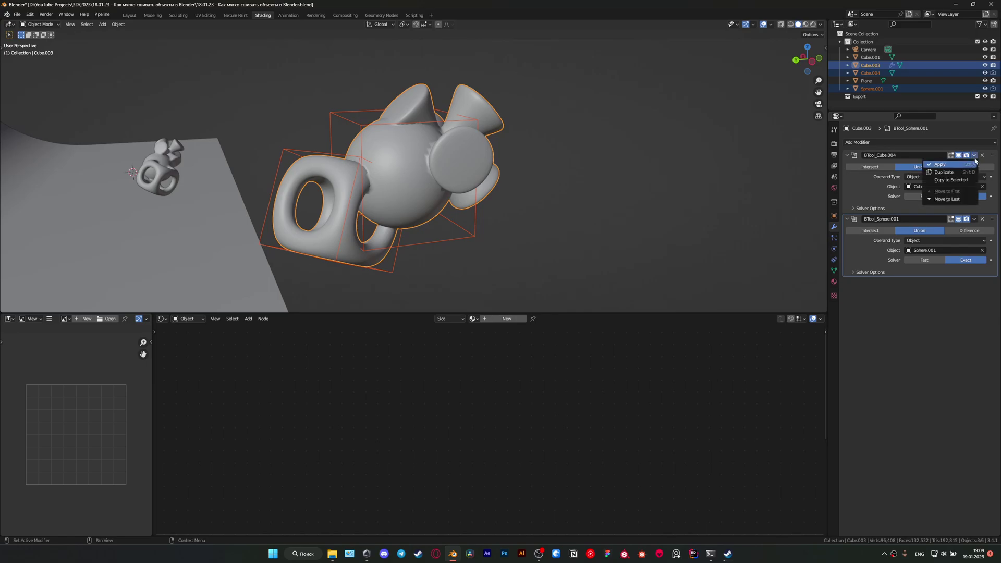
click(969, 163)
click(940, 164)
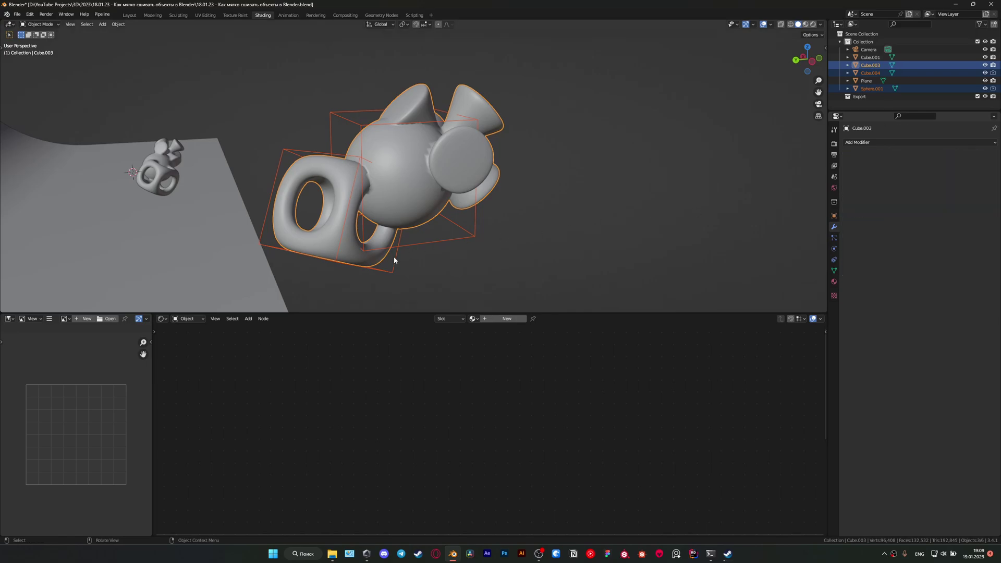
click(393, 263)
key(Delete)
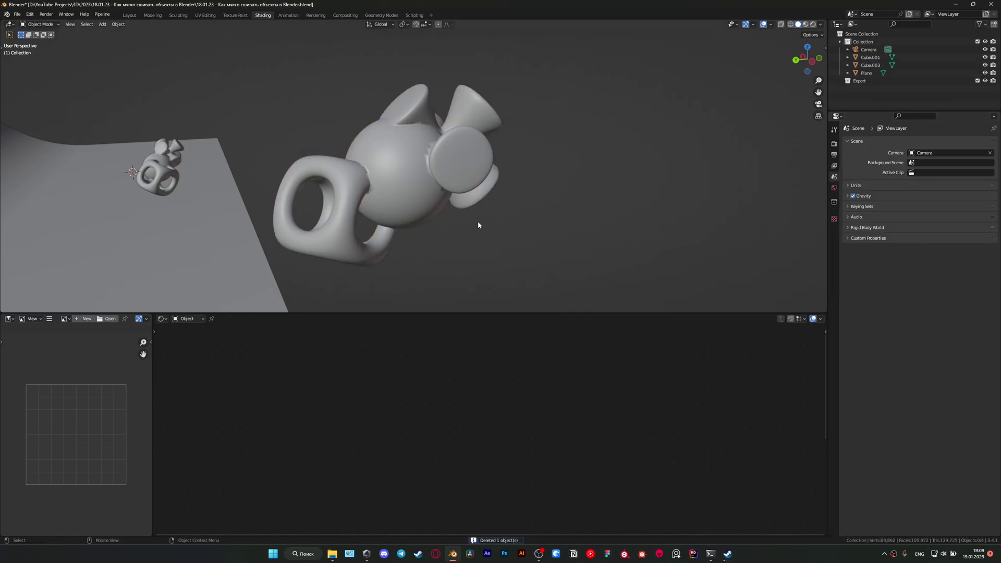
mouse_move(477, 221)
middle_down()
mouse_move(460, 246)
mouse_move(400, 135)
middle_up()
Step: Inspect the merged mesh's geometry in Edit Mode, then return to Object Mode
click(461, 172)
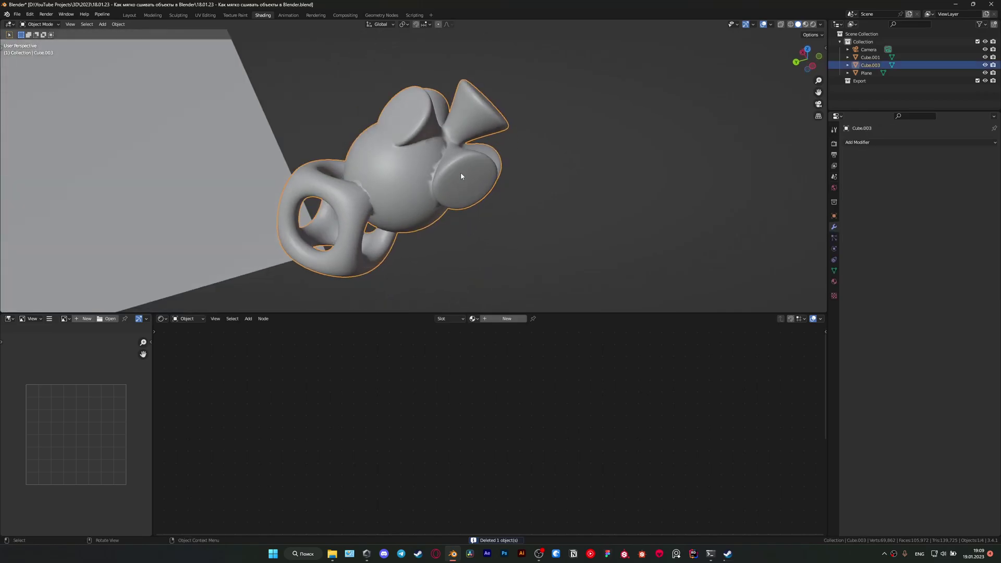
key(Tab)
scroll(350, 191, up, 3)
scroll(351, 190, up, 2)
mouse_move(350, 190)
middle_down()
mouse_move(313, 187)
mouse_move(428, 198)
mouse_move(490, 189)
middle_up()
key(Tab)
scroll(408, 192, down, 3)
scroll(490, 188, up, 1)
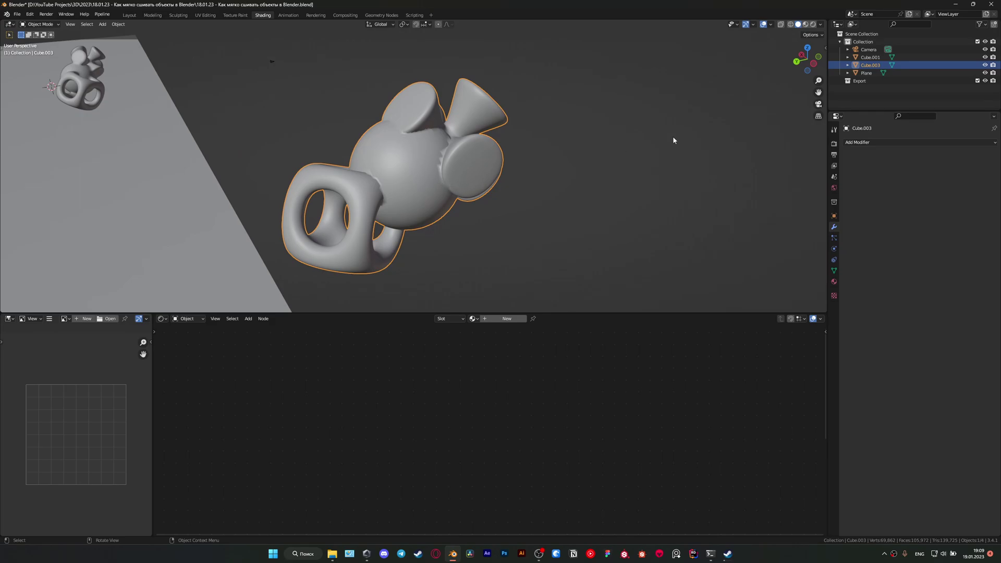
Step: Add a Remesh modifier in Smooth mode to the merged mesh
click(880, 143)
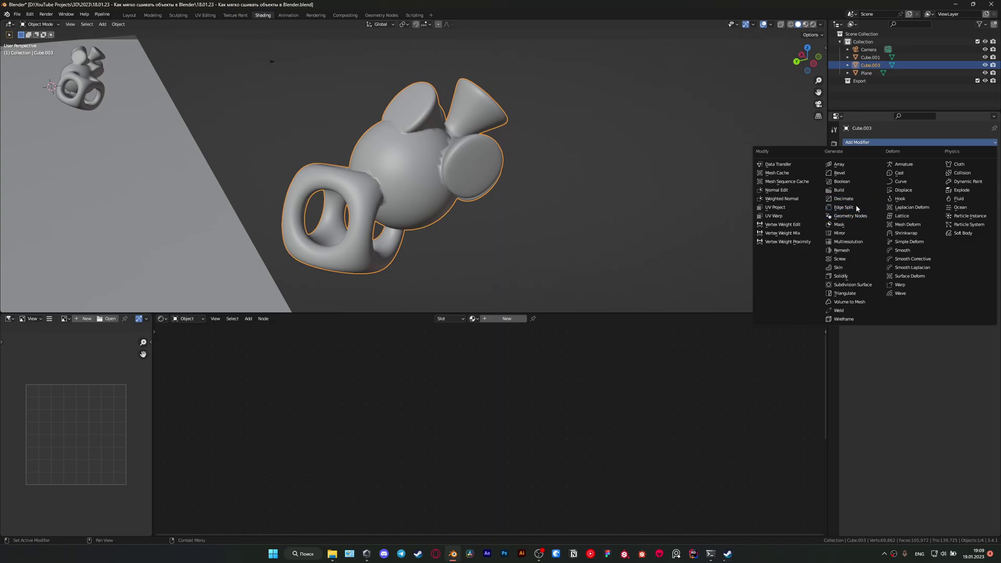
click(841, 251)
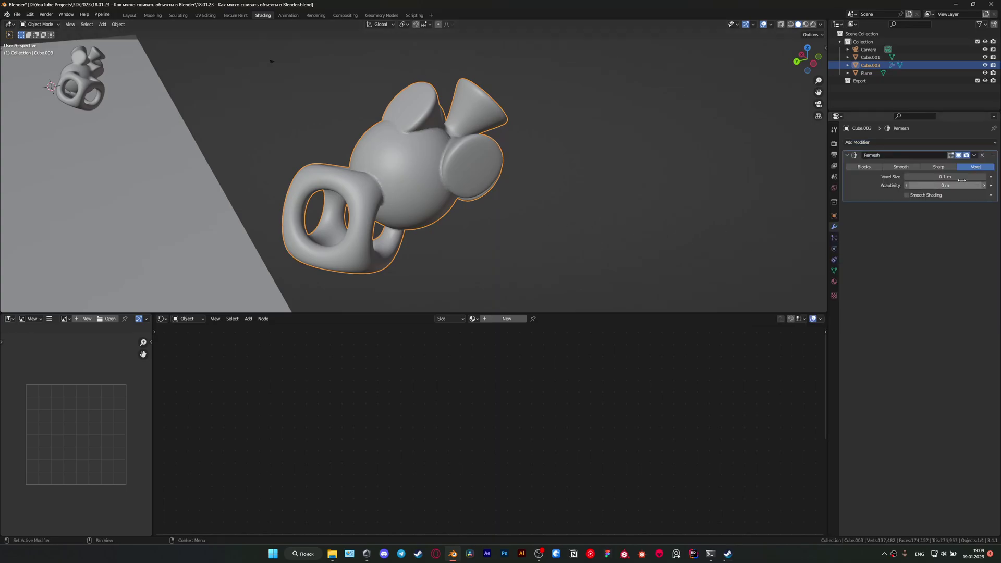
click(900, 167)
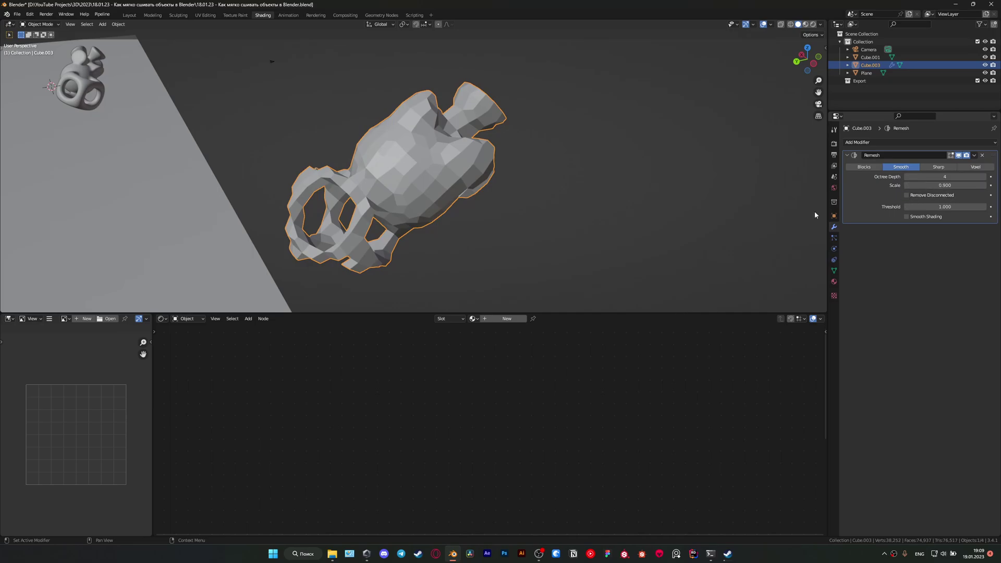
mouse_move(815, 214)
middle_down()
mouse_move(290, 119)
mouse_move(336, 166)
middle_up()
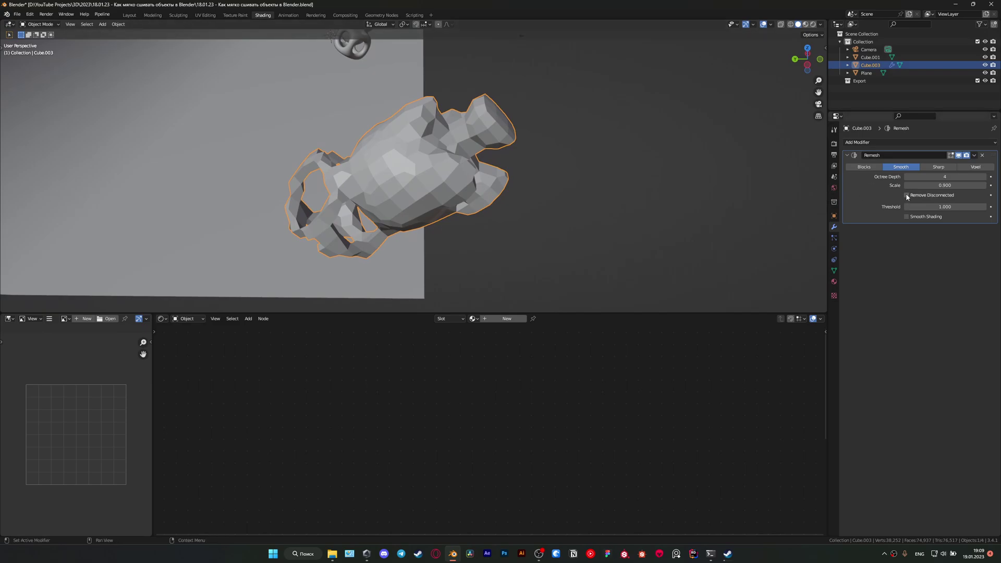
Step: Set the Remesh octree depth to 9 and inspect the smoothed shape
click(953, 178)
text(9)
key(Return)
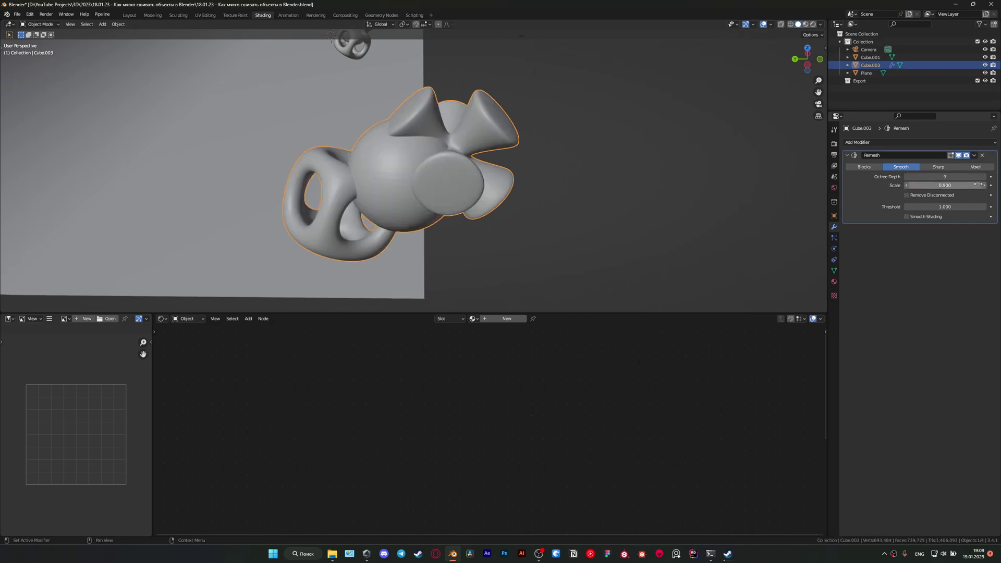
mouse_move(529, 208)
middle_down()
mouse_move(556, 206)
mouse_move(451, 131)
mouse_move(471, 133)
mouse_move(486, 161)
middle_up()
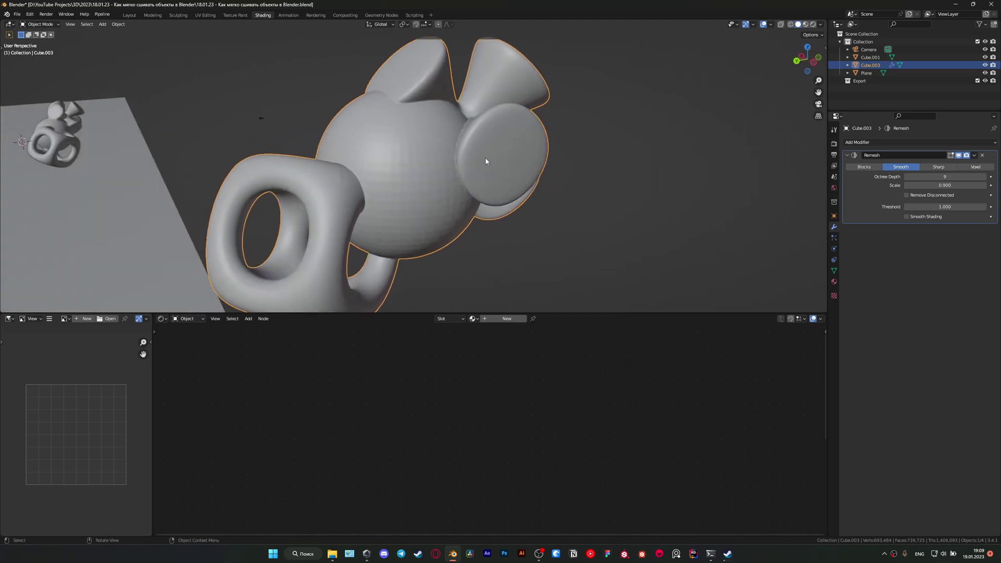
scroll(474, 150, down, 1)
scroll(424, 173, up, 1)
scroll(435, 176, down, 2)
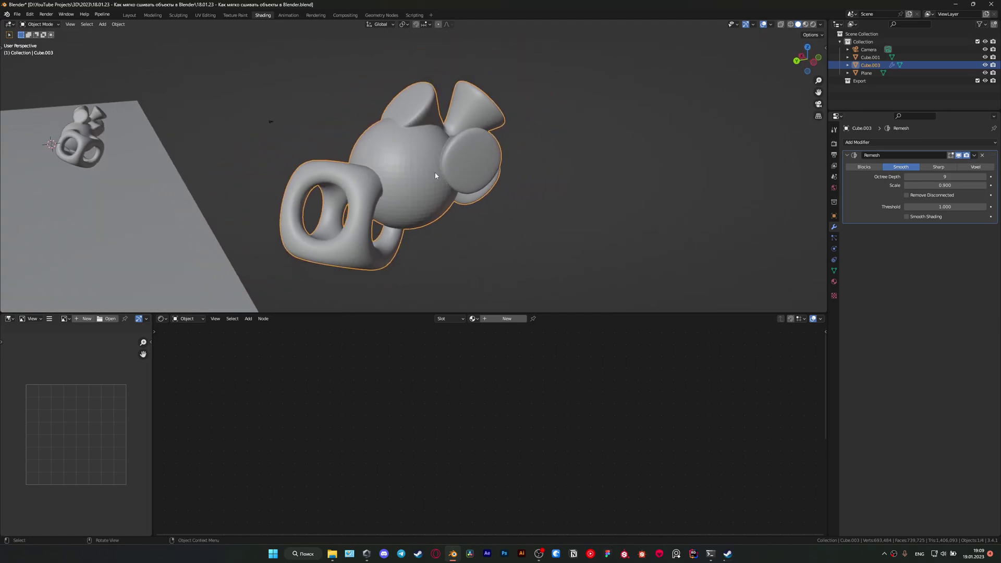
middle_drag(528, 184, 536, 203)
scroll(543, 206, up, 1)
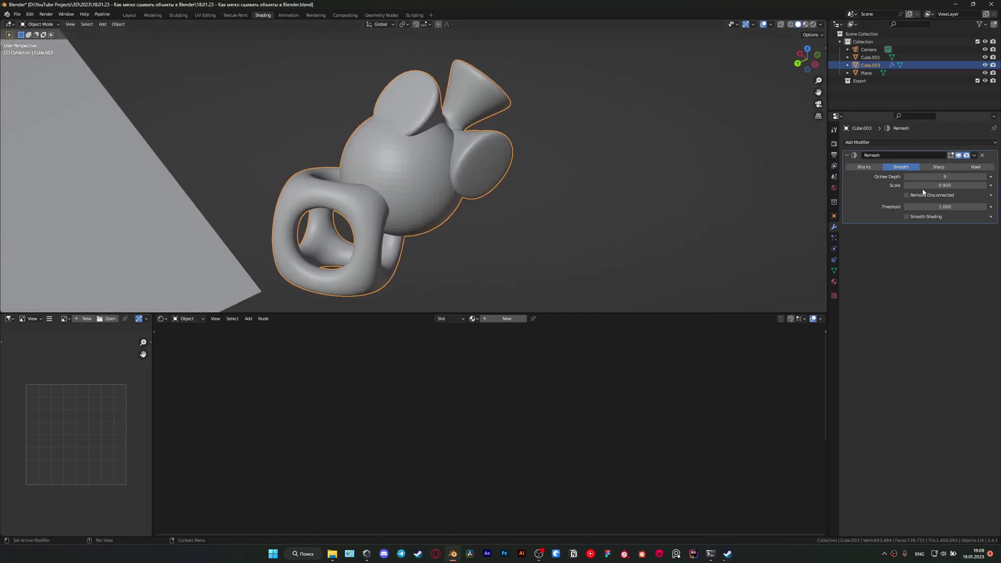
click(974, 155)
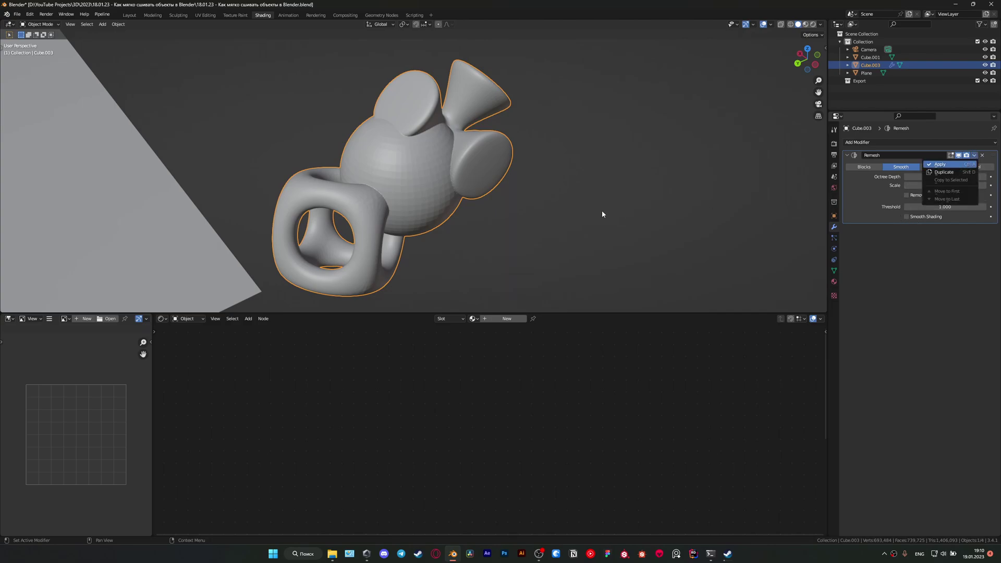
Step: Apply the Remesh and add a Corrective Smooth modifier
key(Return)
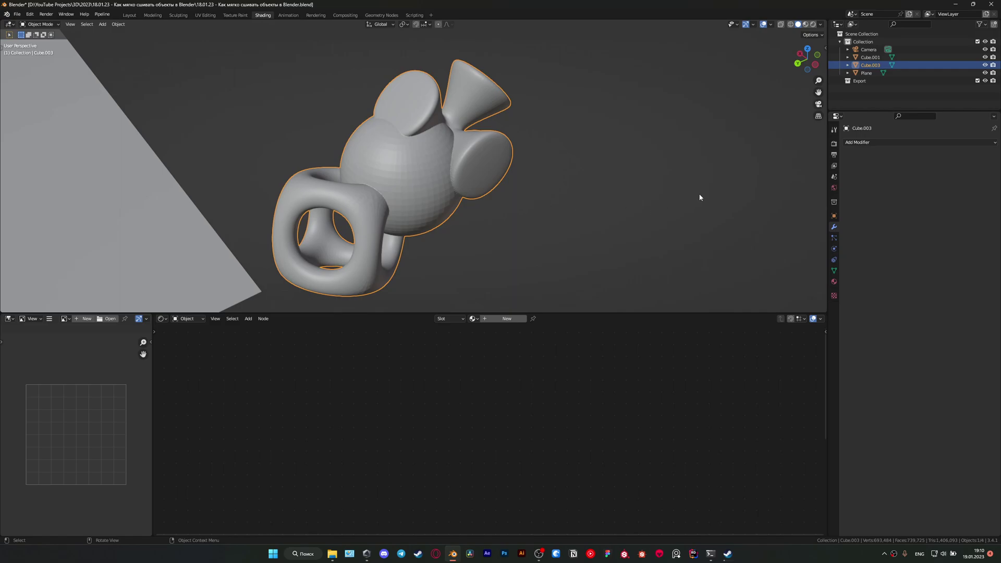
click(884, 142)
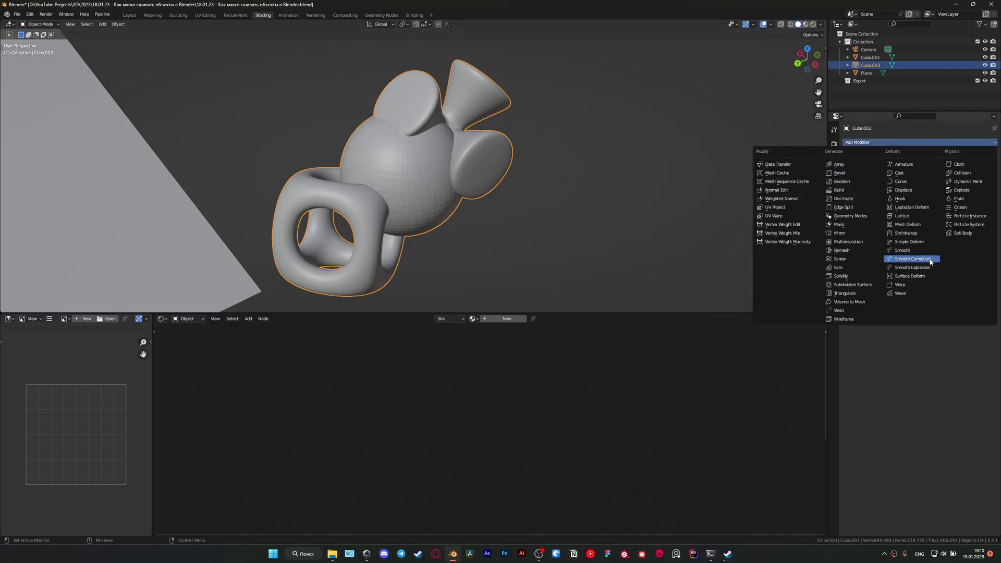
click(898, 265)
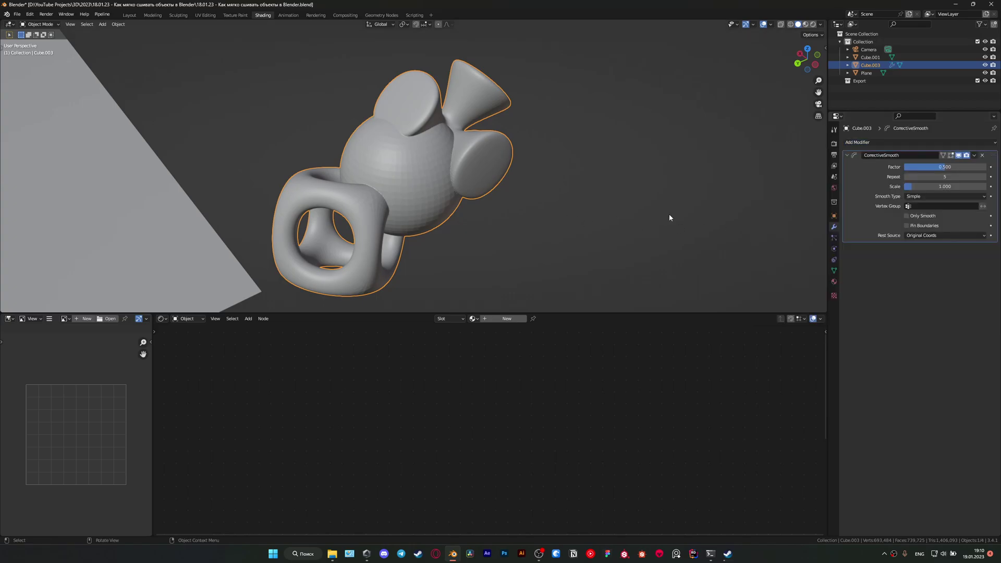
middle_drag(801, 207, 627, 192)
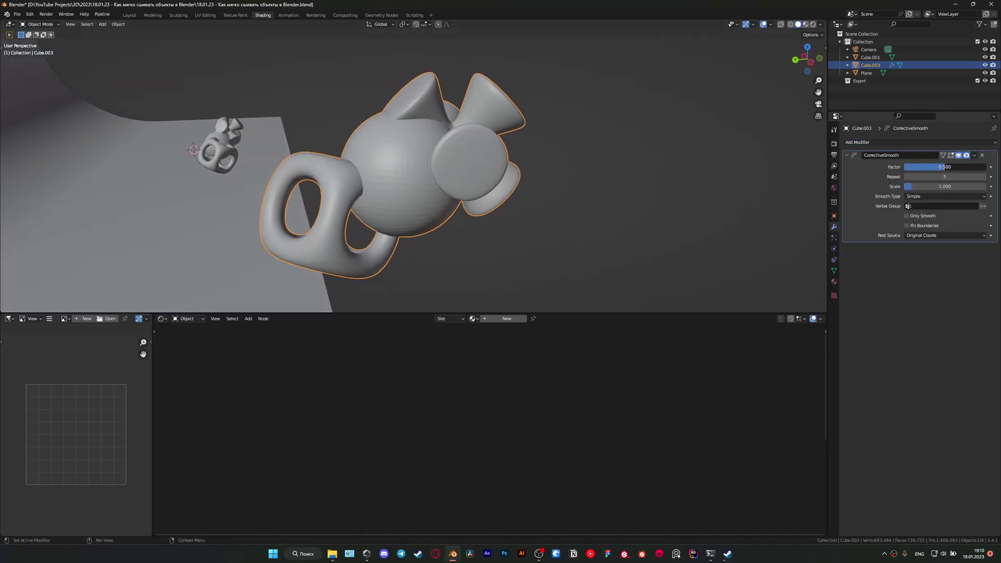
Step: Set Corrective Smooth factor 1, Only Smooth, and 100 repeats
click(954, 168)
text(1)
key(Return)
click(907, 215)
click(928, 178)
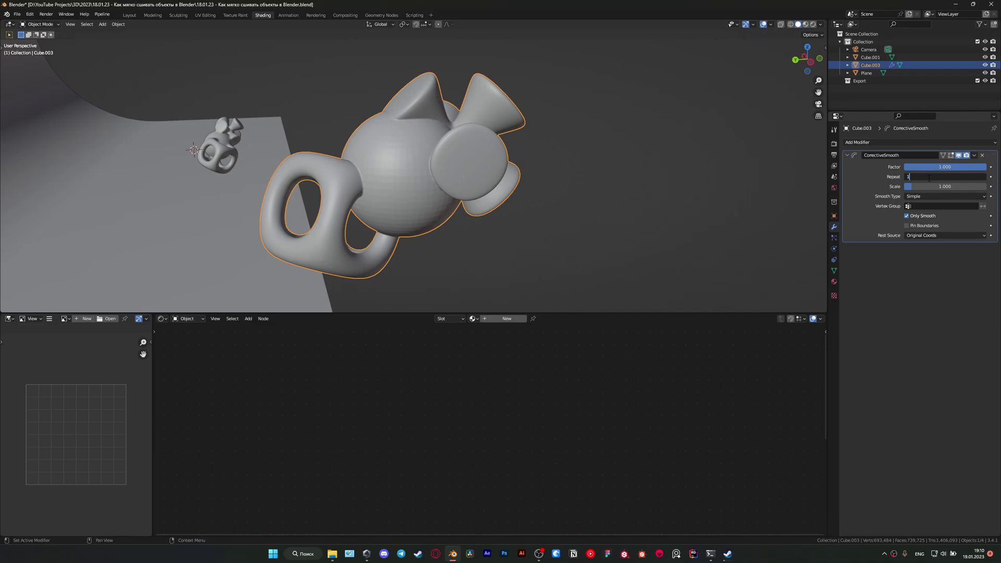
text(00)
key(Return)
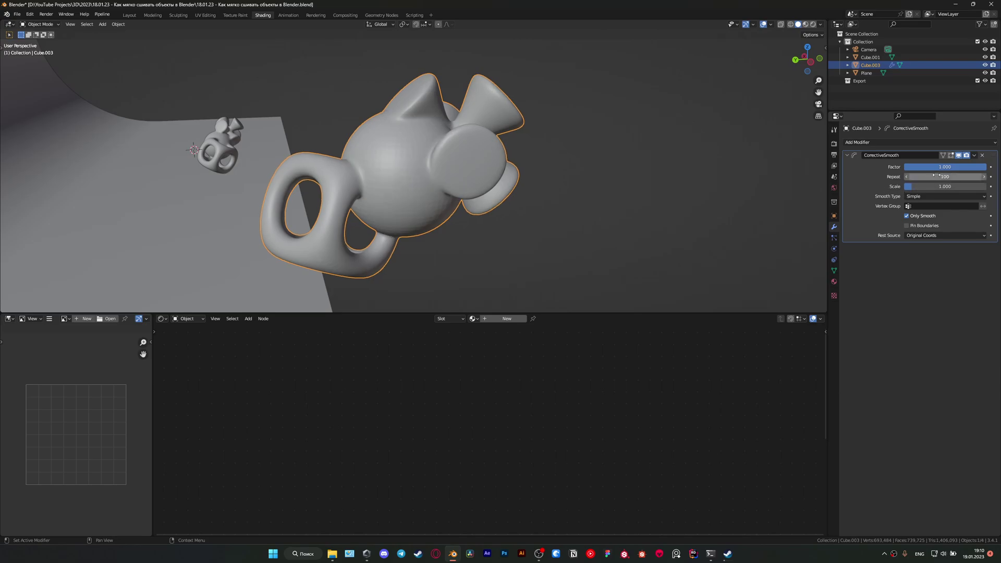
mouse_move(651, 219)
middle_down()
mouse_move(587, 226)
mouse_move(486, 150)
mouse_move(422, 149)
mouse_move(512, 151)
mouse_move(452, 129)
mouse_move(528, 119)
mouse_move(423, 124)
mouse_move(421, 137)
middle_up()
scroll(528, 172, up, 5)
Step: Raise the Corrective Smooth repeat count to 300 and inspect the result
double_click(960, 178)
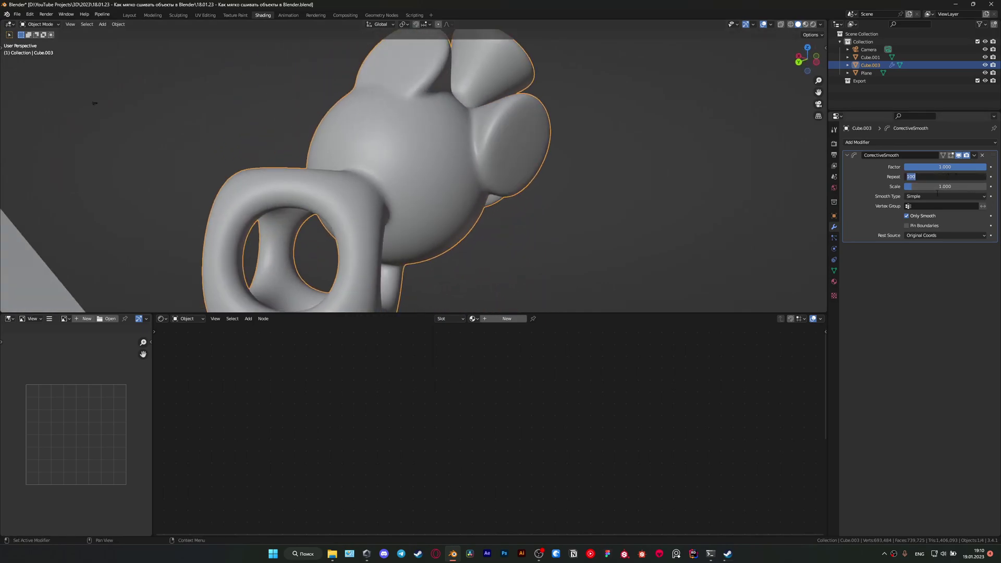
text(300)
key(Return)
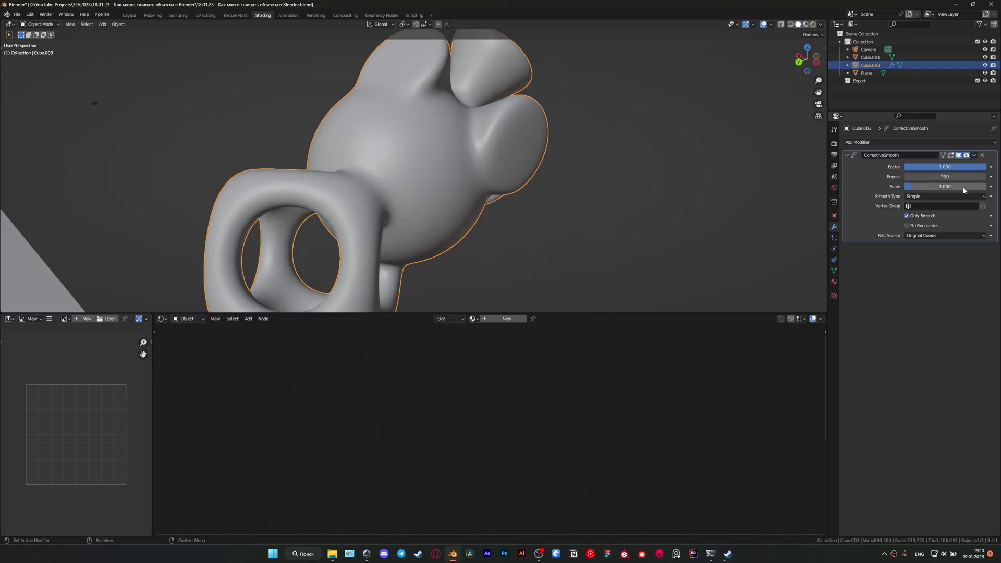
mouse_move(636, 172)
middle_down()
mouse_move(583, 148)
mouse_move(584, 128)
mouse_move(619, 180)
mouse_move(554, 100)
mouse_move(453, 101)
mouse_move(494, 128)
middle_up()
click(973, 156)
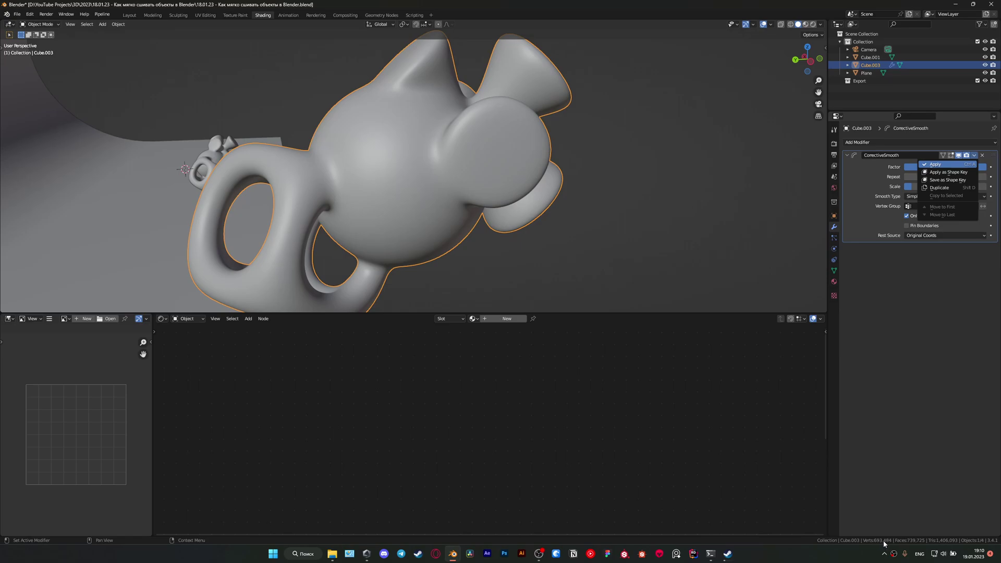
Step: Confirm the corrective smoothing and orbit around the smoothed mesh
key(Return)
middle_drag(600, 267, 488, 208)
scroll(489, 207, up, 2)
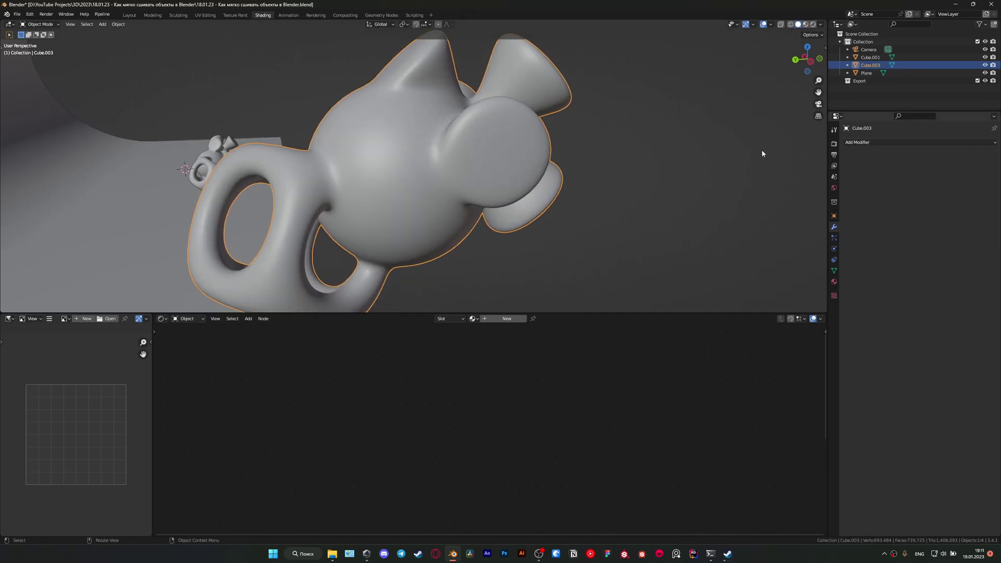
middle_drag(762, 153, 555, 168)
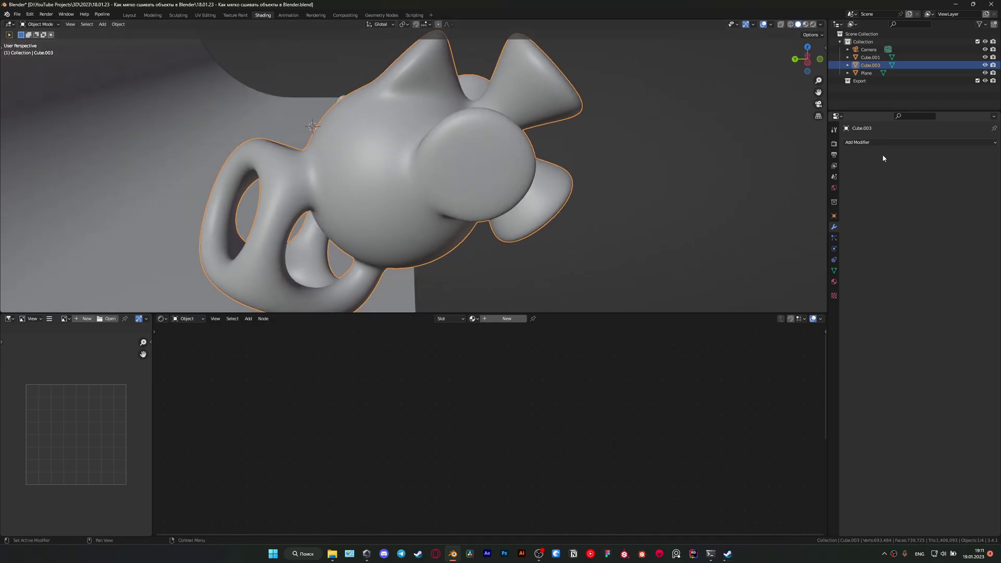
Step: Add a Decimate modifier at ratio 0.1, reducing the mesh to 120,617 faces
click(880, 143)
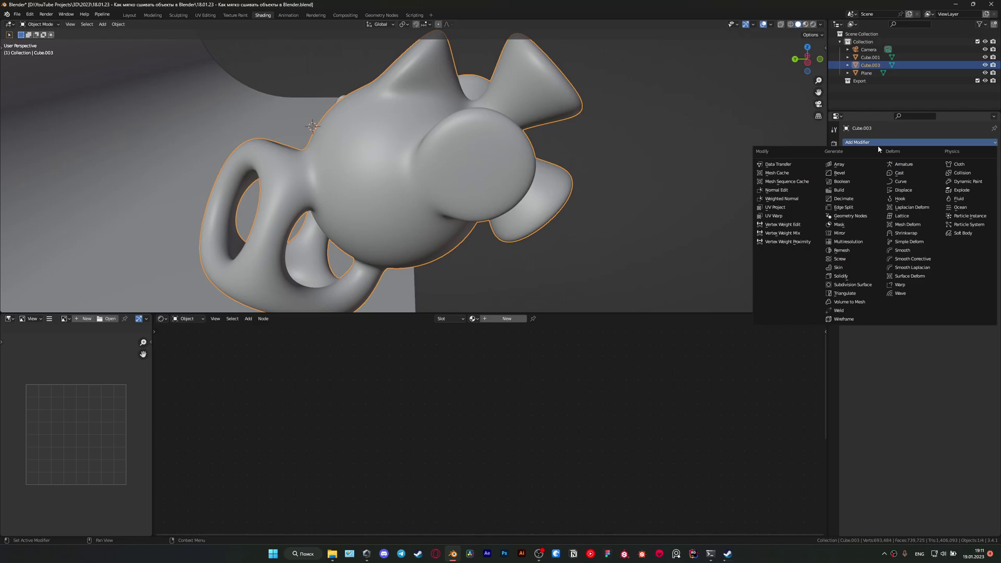
click(858, 203)
click(951, 175)
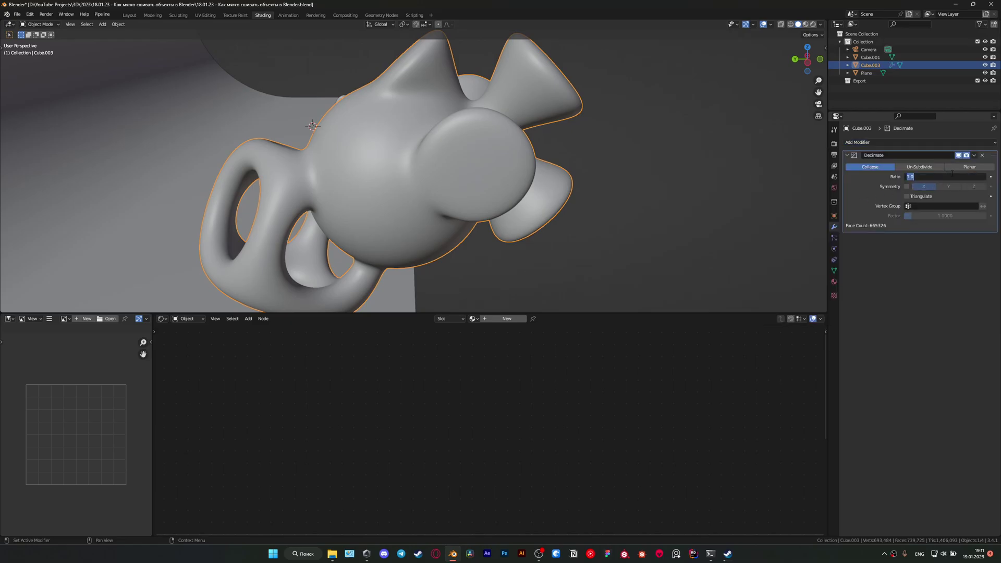
text(0)
text(.1)
key(Return)
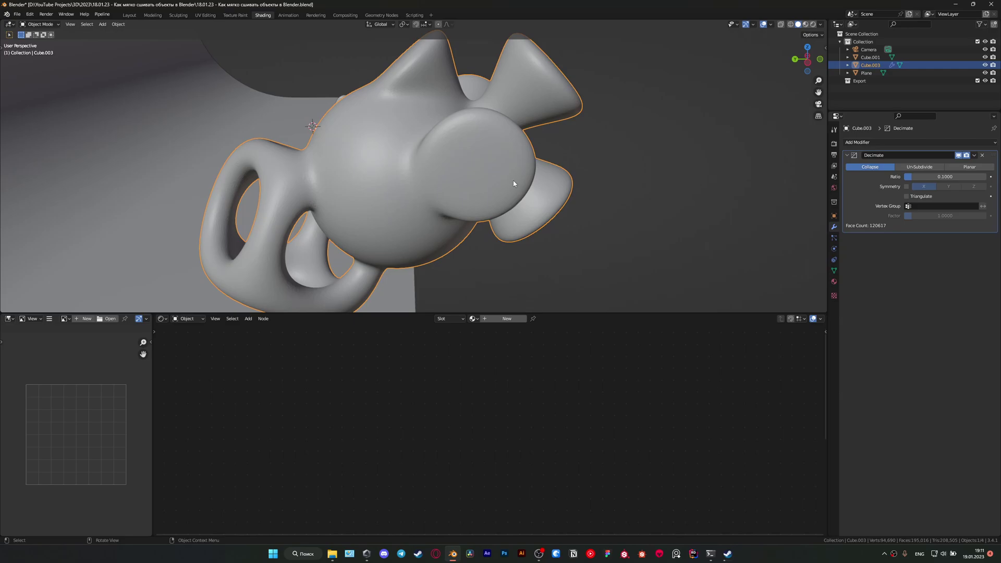
Step: Orbit and zoom around the decimated mesh to inspect it from several sides
middle_drag(513, 184, 614, 198)
mouse_move(475, 172)
middle_down()
mouse_move(436, 189)
mouse_move(384, 168)
mouse_move(380, 142)
mouse_move(422, 156)
mouse_move(428, 195)
mouse_move(453, 186)
middle_up()
scroll(528, 225, up, 3)
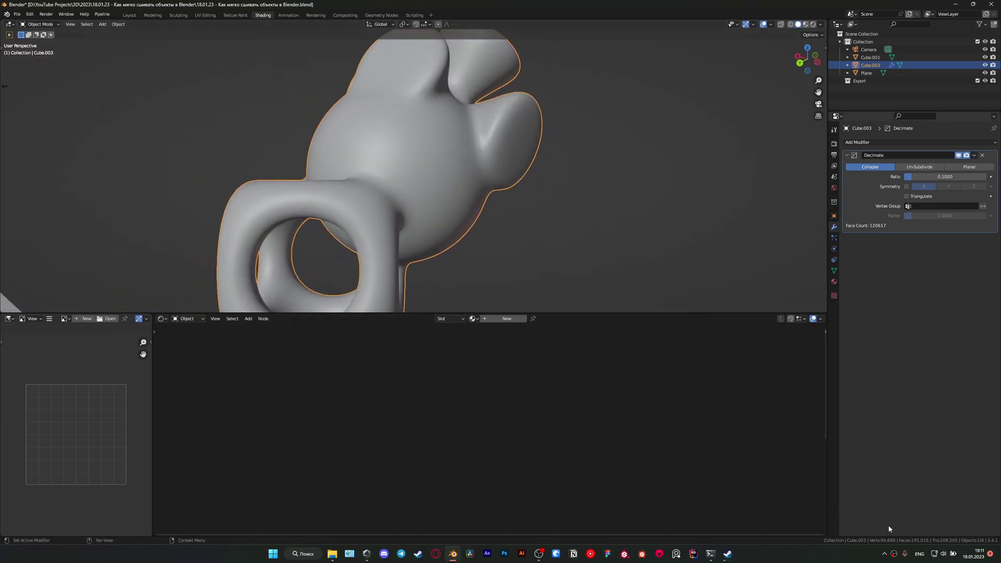
middle_drag(452, 148, 389, 139)
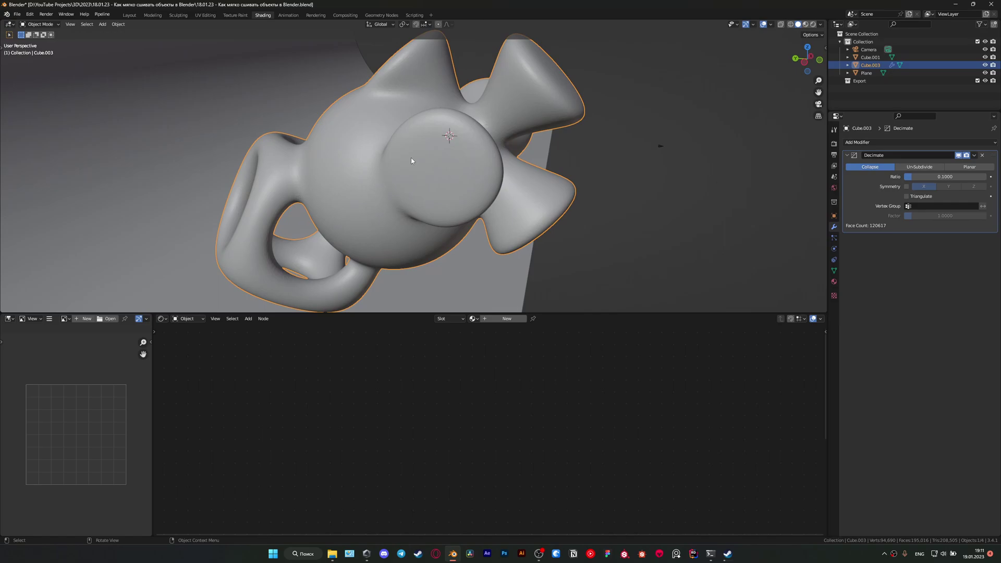
scroll(410, 157, down, 2)
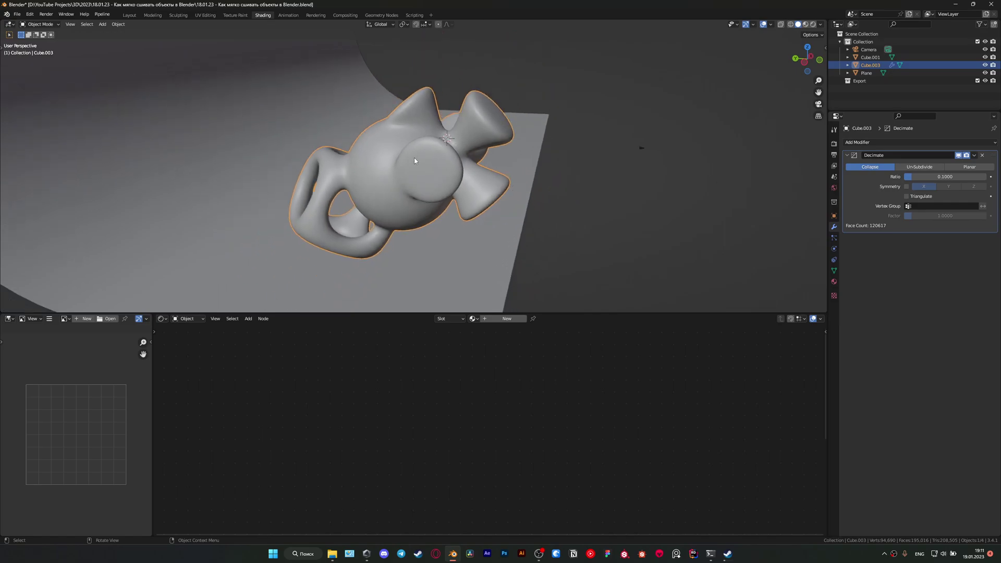
scroll(414, 157, up, 2)
scroll(414, 157, down, 3)
scroll(413, 157, up, 2)
scroll(414, 158, up, 1)
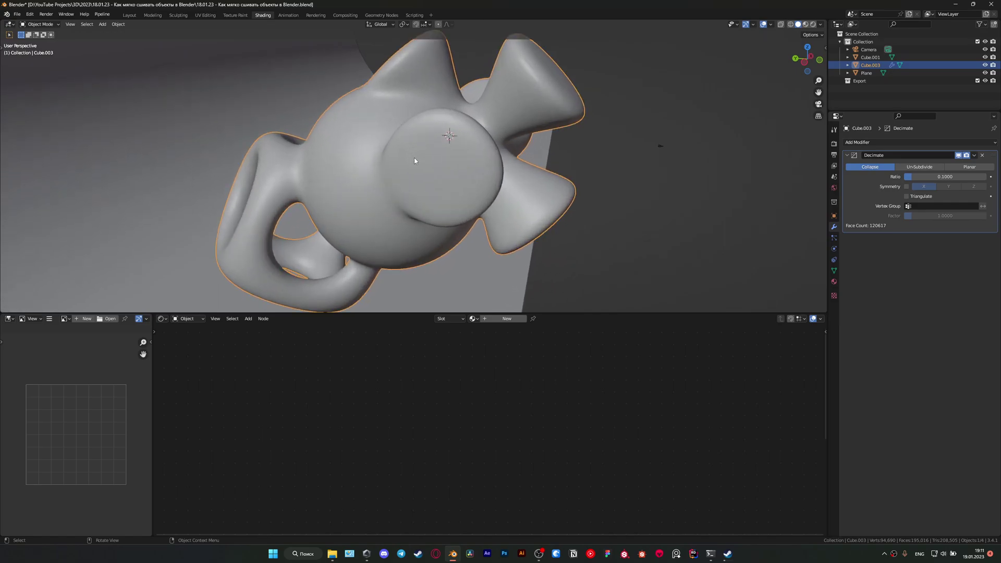
mouse_move(415, 160)
middle_down()
mouse_move(467, 169)
mouse_move(445, 165)
middle_up()
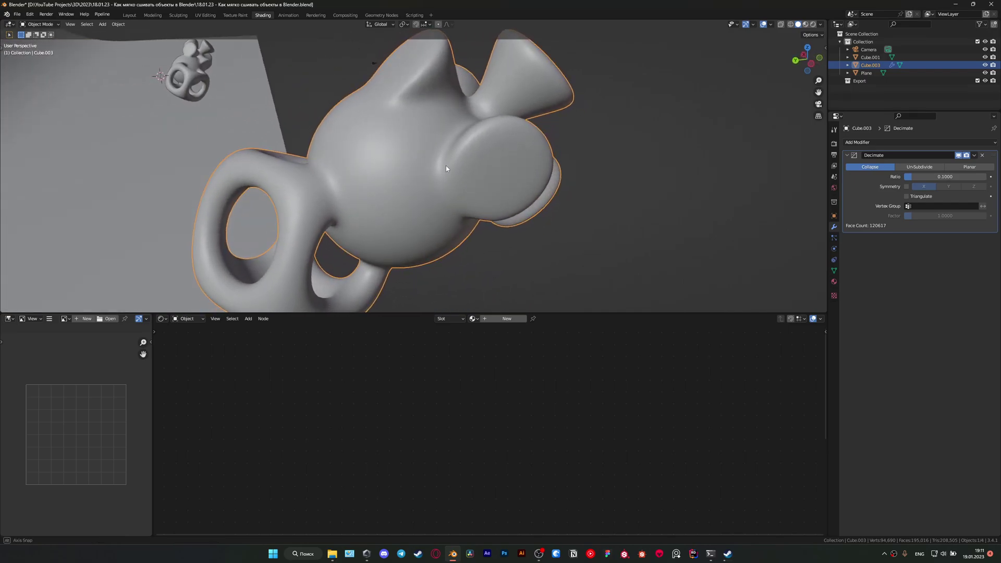
Step: Bring up the decimated mesh's Object Context Menu for shading options
right_click(426, 177)
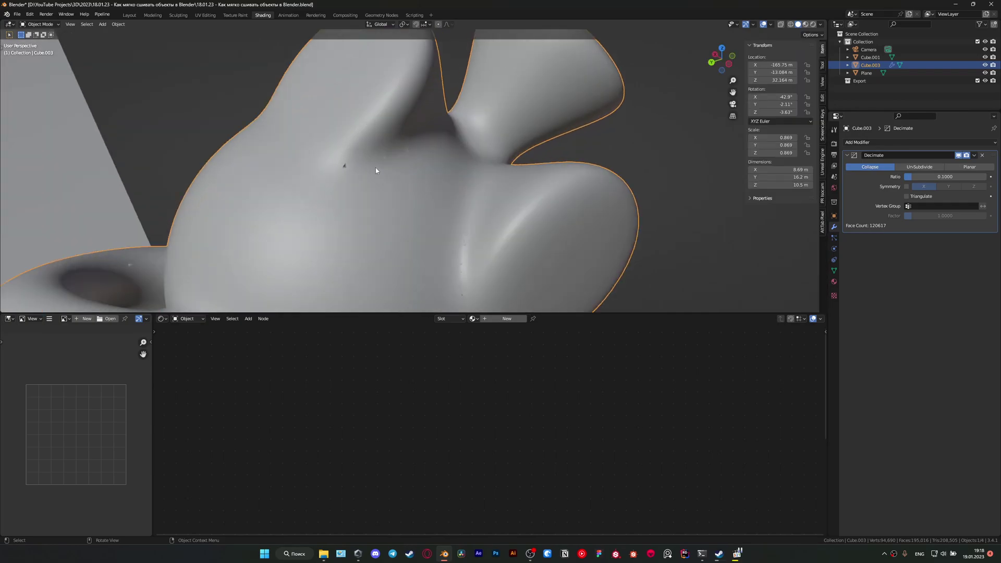
scroll(432, 190, down, 5)
middle_drag(427, 191, 410, 191)
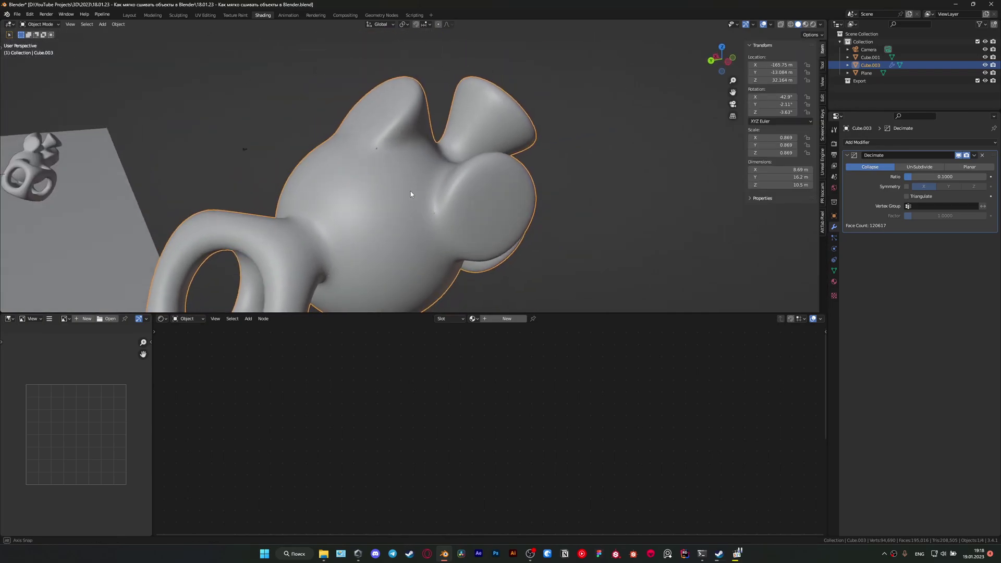
scroll(411, 196, up, 4)
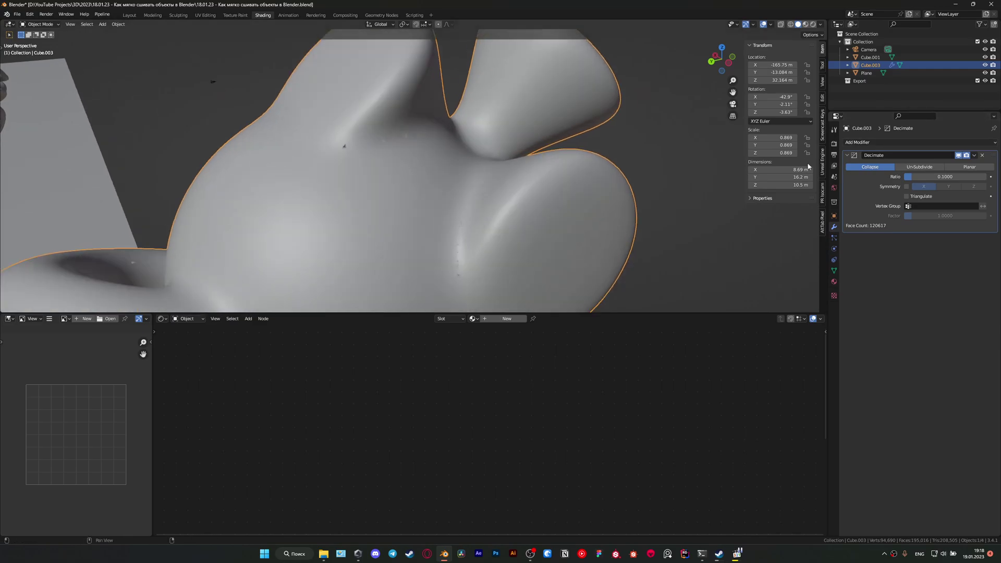
Step: Shade the decimated mesh smooth and check its Auto Smooth normals at 30°
right_click(315, 181)
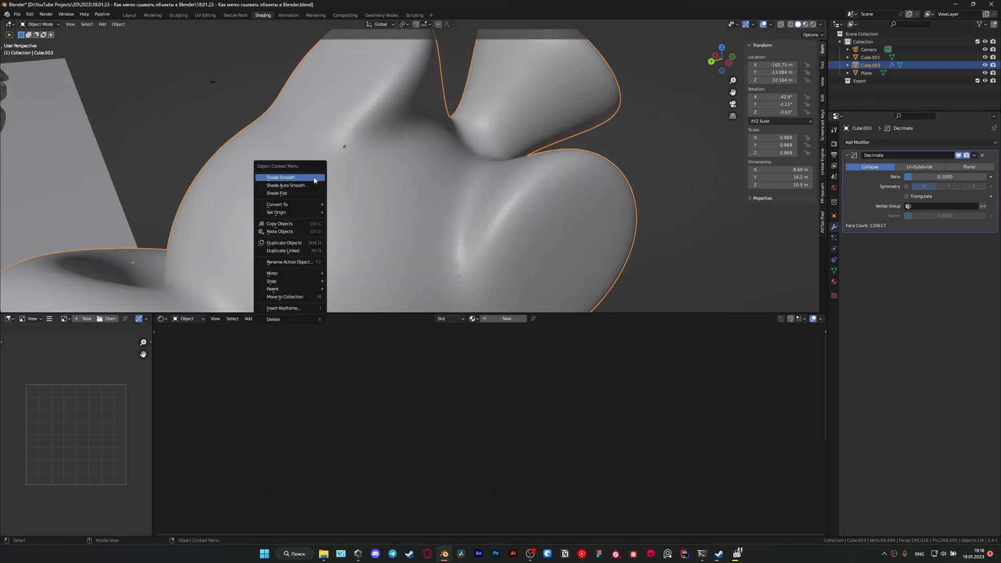
click(314, 178)
click(834, 270)
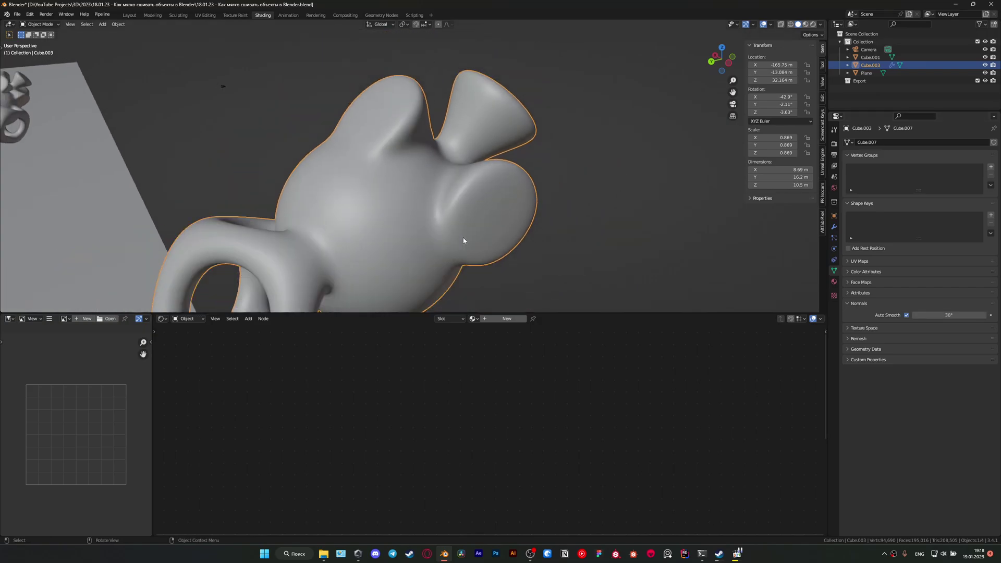
Step: Bring up the Modifier properties and the Decimate modifier's dropdown menu
scroll(481, 239, down, 4)
scroll(469, 233, up, 7)
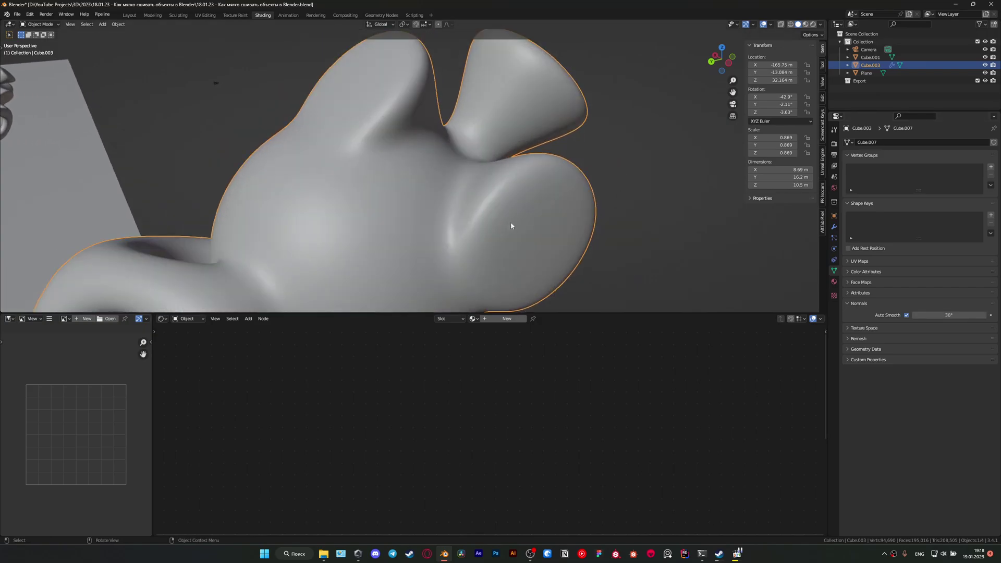
scroll(503, 196, up, 2)
scroll(504, 196, up, 2)
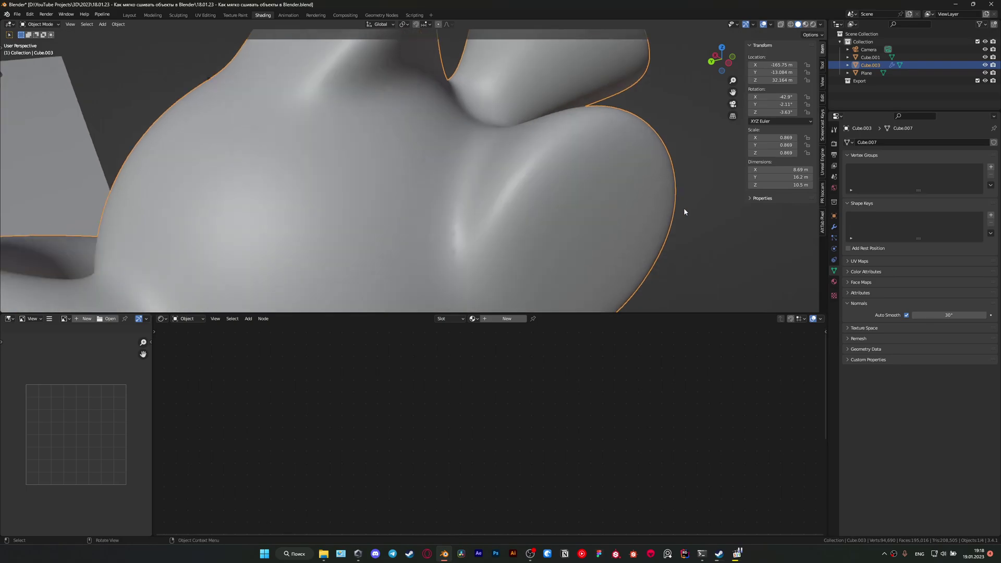
scroll(541, 215, up, 1)
scroll(518, 227, up, 3)
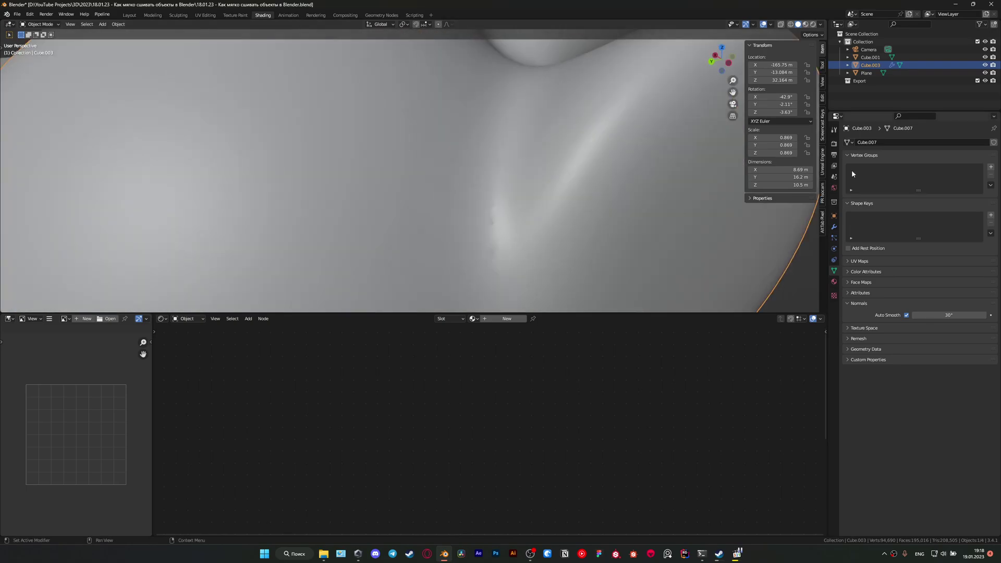
click(833, 227)
click(973, 156)
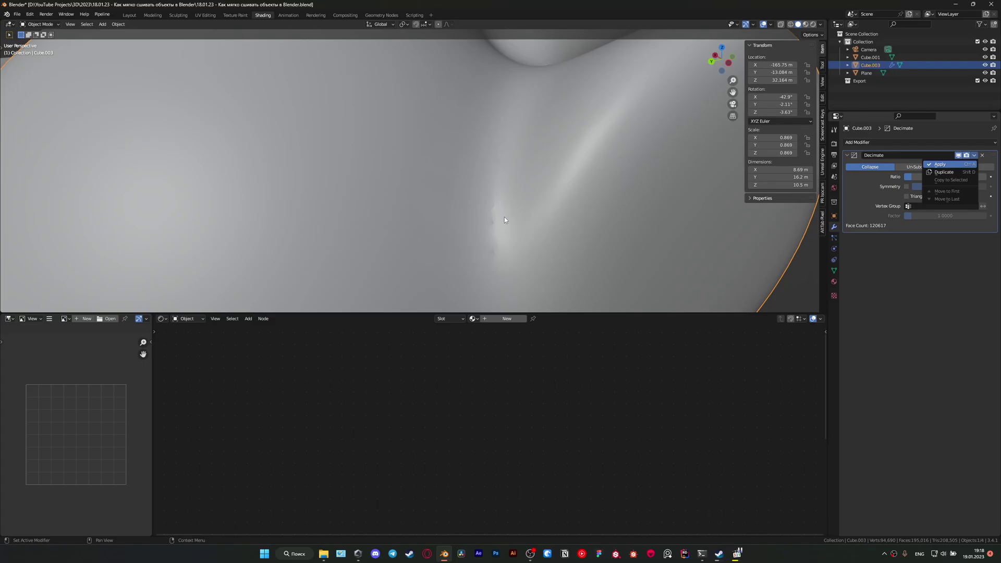
Step: Apply Decimate, then merge all vertices by distance 0.0551 m, removing 20,901 vertices
key(Return)
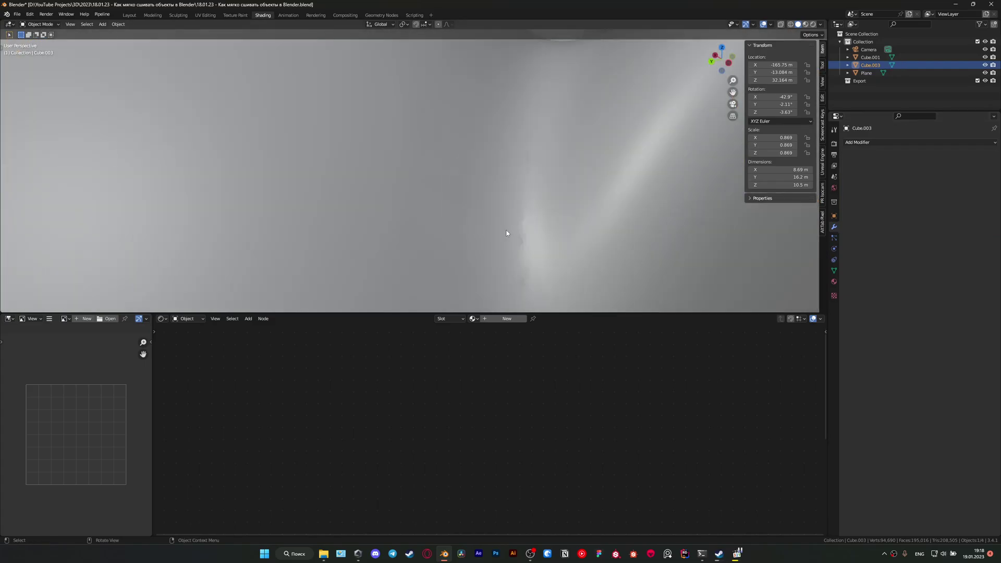
key(Tab)
key(a)
scroll(475, 212, up, 3)
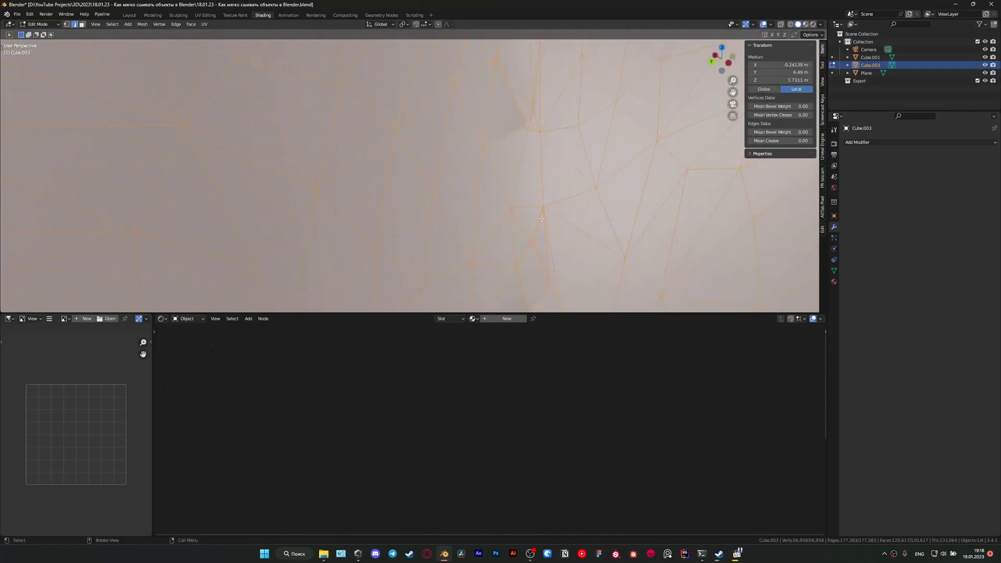
scroll(475, 212, up, 2)
key(m)
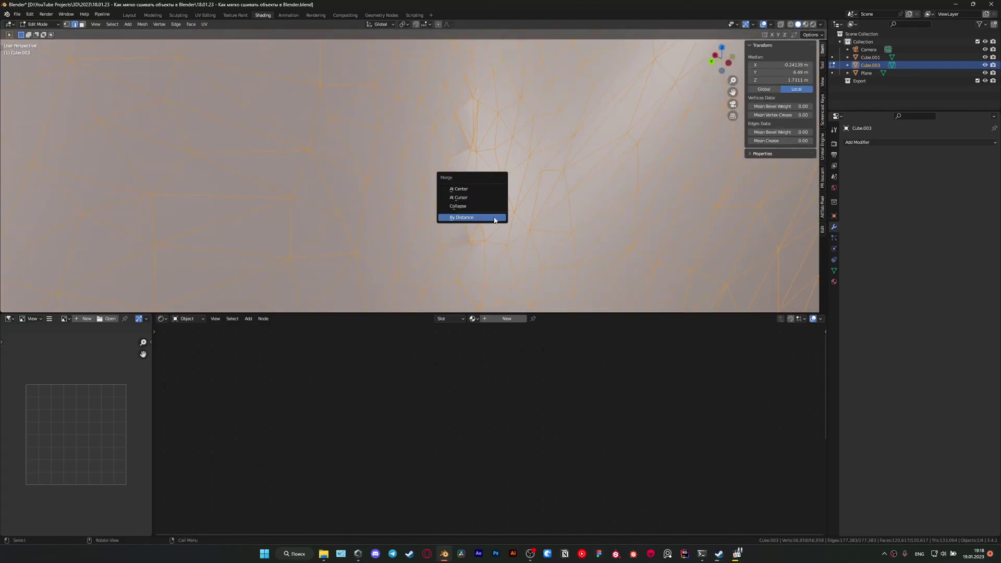
click(494, 220)
drag(73, 286, 88, 286)
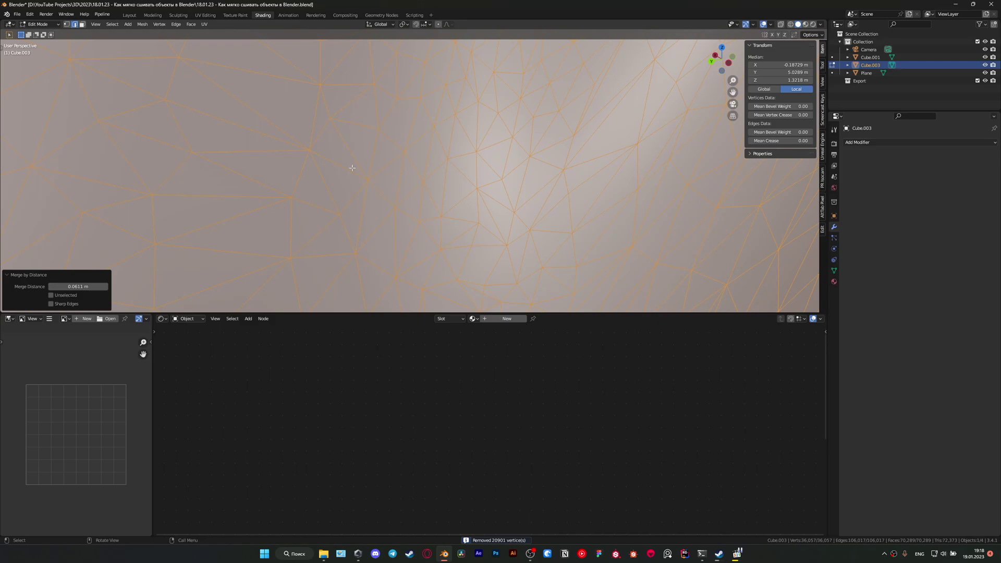
scroll(353, 163, down, 3)
key(Tab)
scroll(420, 185, down, 3)
Step: Orbit around the scene, selecting the gradient object and then the blended Cube.003
scroll(396, 140, down, 3)
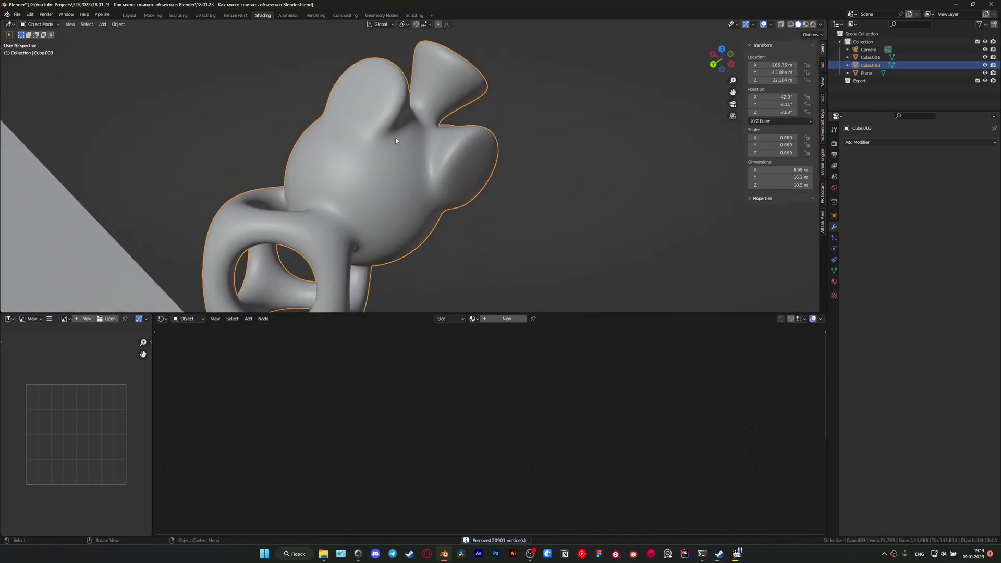
scroll(402, 146, down, 5)
mouse_move(482, 185)
middle_down()
mouse_move(579, 196)
mouse_move(521, 172)
middle_up()
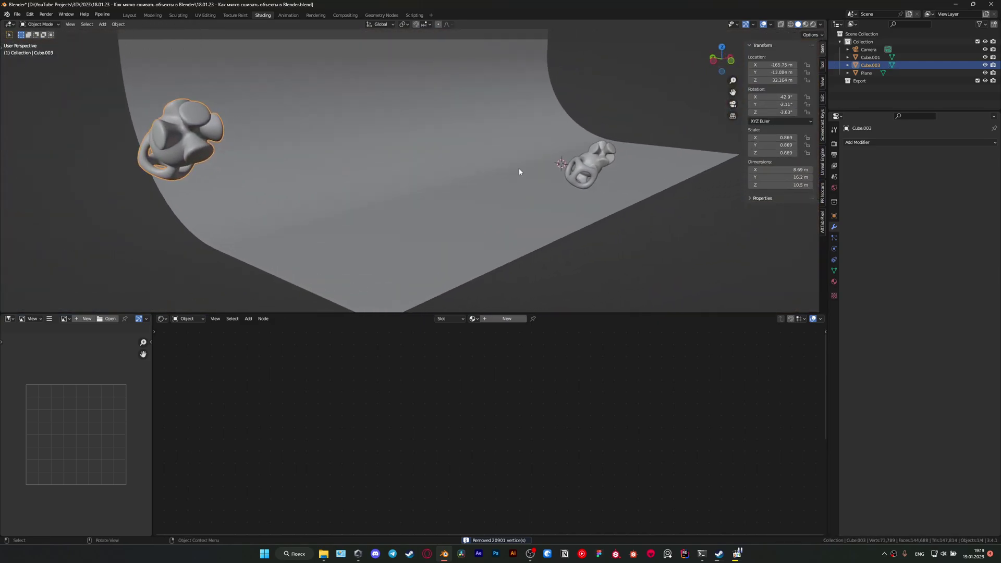
click(583, 169)
mouse_move(583, 180)
middle_down()
mouse_move(151, 225)
mouse_move(295, 228)
mouse_move(100, 198)
mouse_move(451, 237)
middle_up()
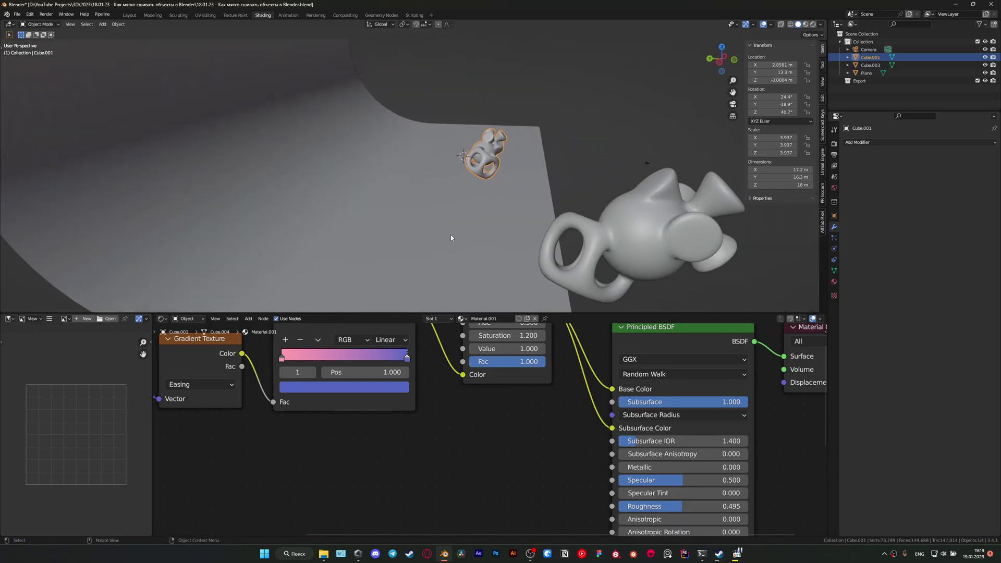
click(672, 238)
mouse_move(673, 238)
middle_down()
mouse_move(451, 197)
mouse_move(420, 219)
mouse_move(519, 263)
mouse_move(618, 231)
mouse_move(558, 203)
mouse_move(537, 215)
mouse_move(477, 214)
middle_up()
Step: Frame Cube.001 and view it through the scene camera in Rendered shading
click(562, 172)
key(KP_Decimal)
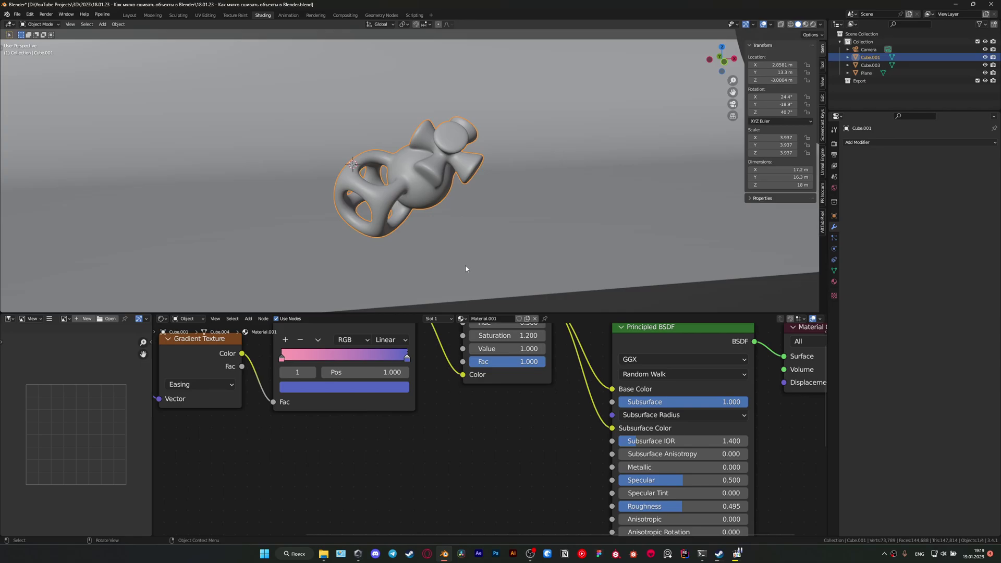
key(KP_0)
key(z)
click(471, 155)
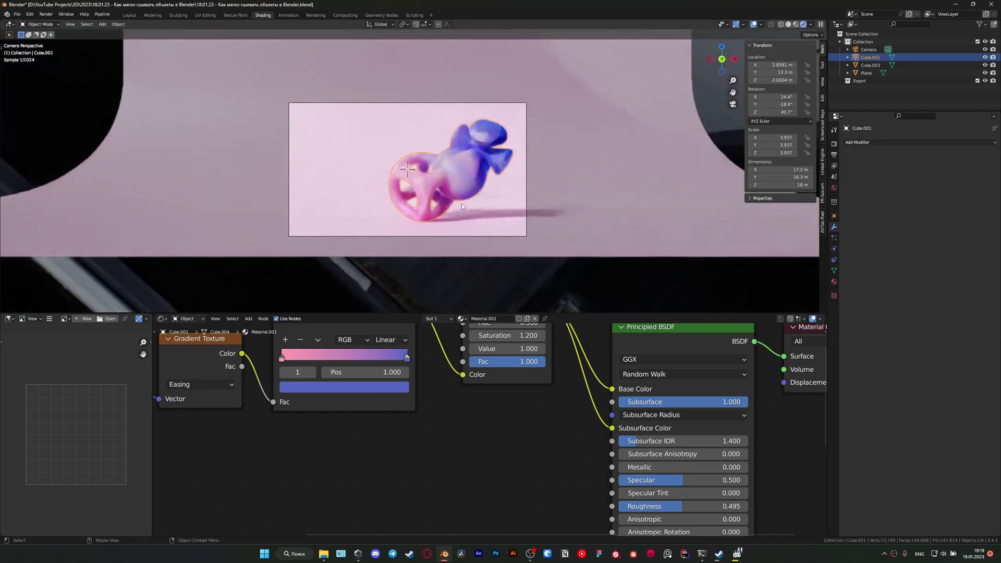
Step: Switch the Shader Editor to World nodes showing the studio_small_04_4k.exr environment setup
scroll(461, 204, up, 3)
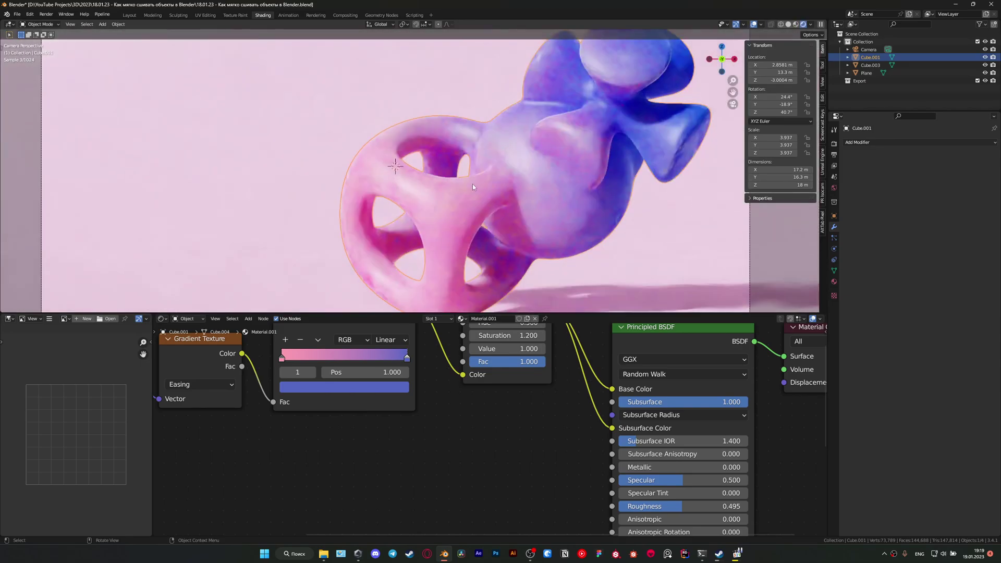
scroll(506, 186, down, 2)
scroll(443, 466, down, 3)
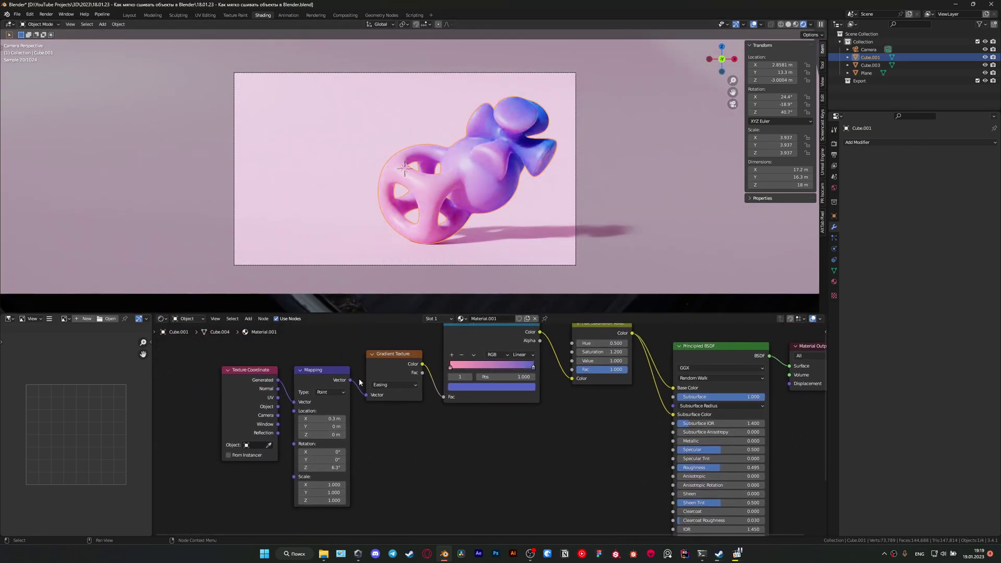
middle_drag(443, 465, 451, 442)
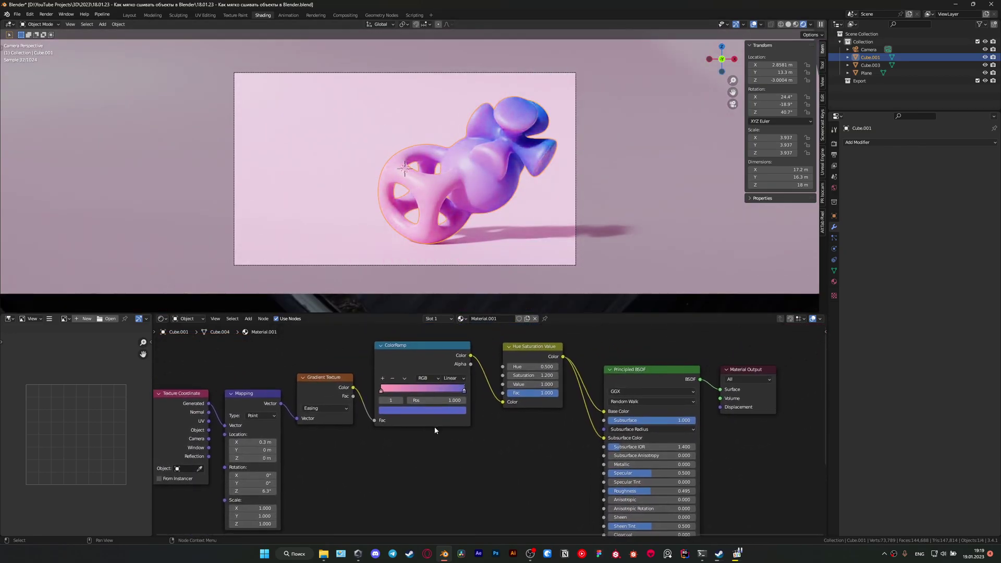
click(187, 319)
click(198, 336)
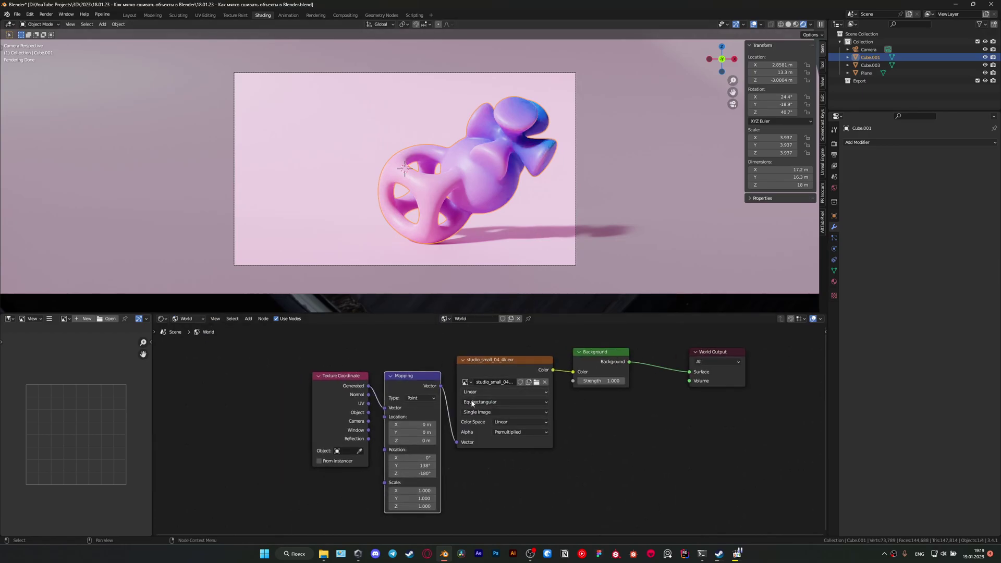
middle_drag(456, 431, 421, 414)
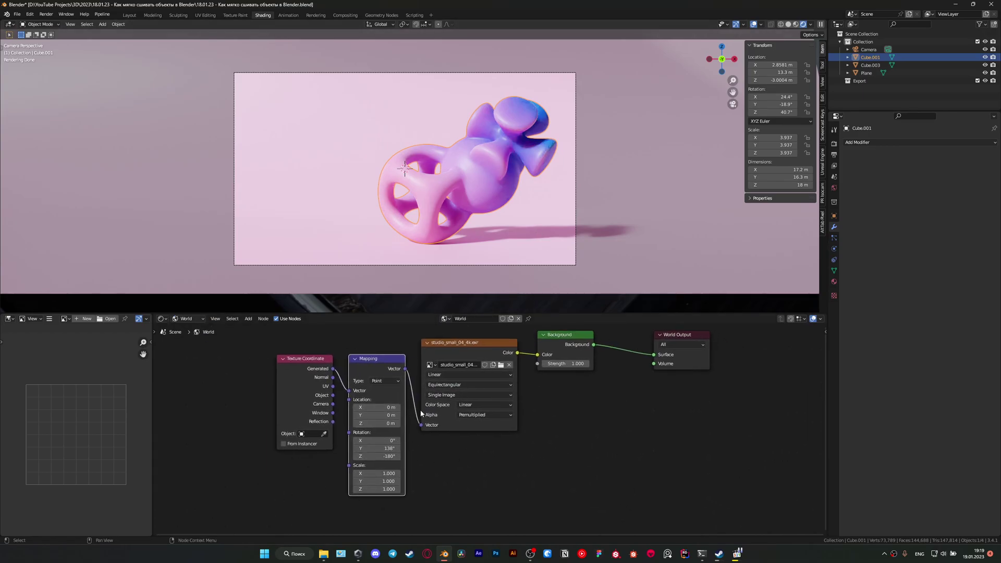
scroll(482, 231, down, 2)
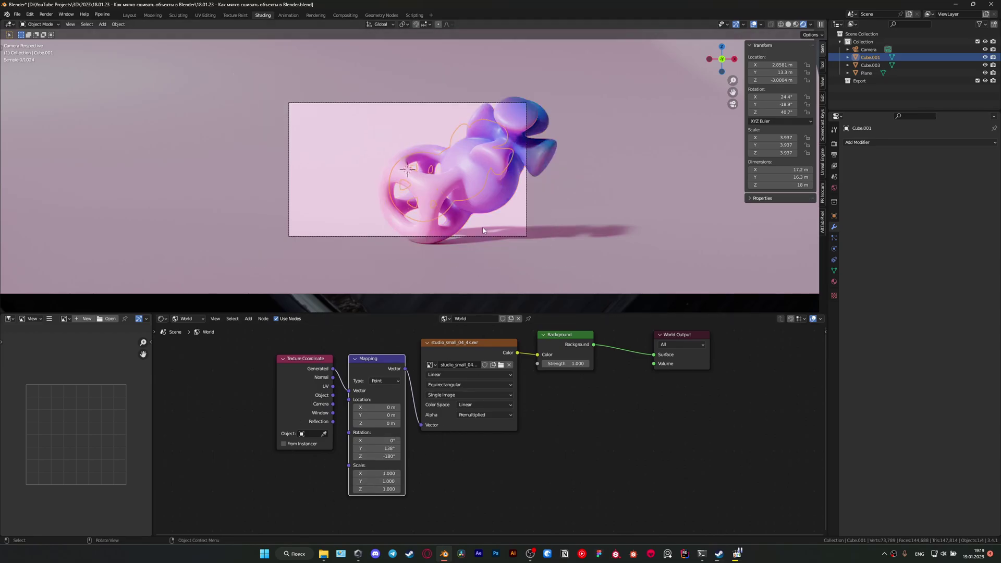
scroll(485, 217, up, 1)
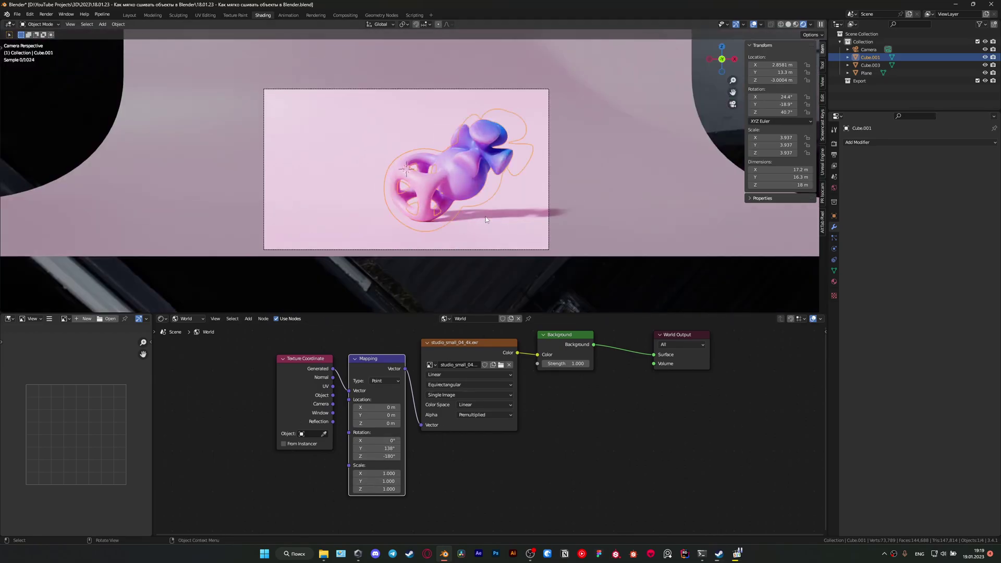
scroll(485, 217, up, 1)
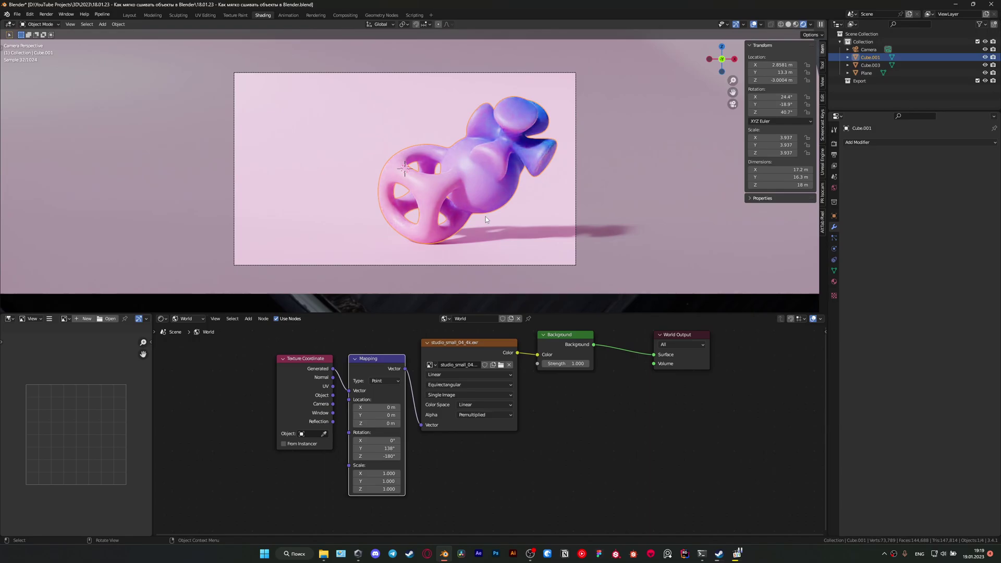